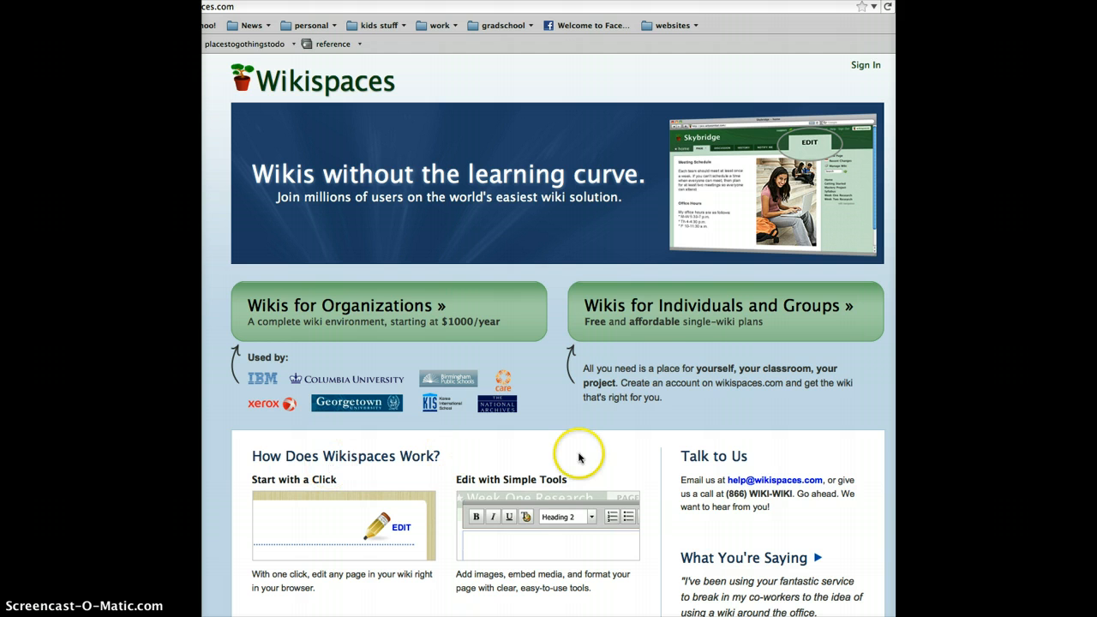
- Open the free K-12 educator wiki sign-up page from the Wikis for Individuals and Groups offer
left_click(655, 318)
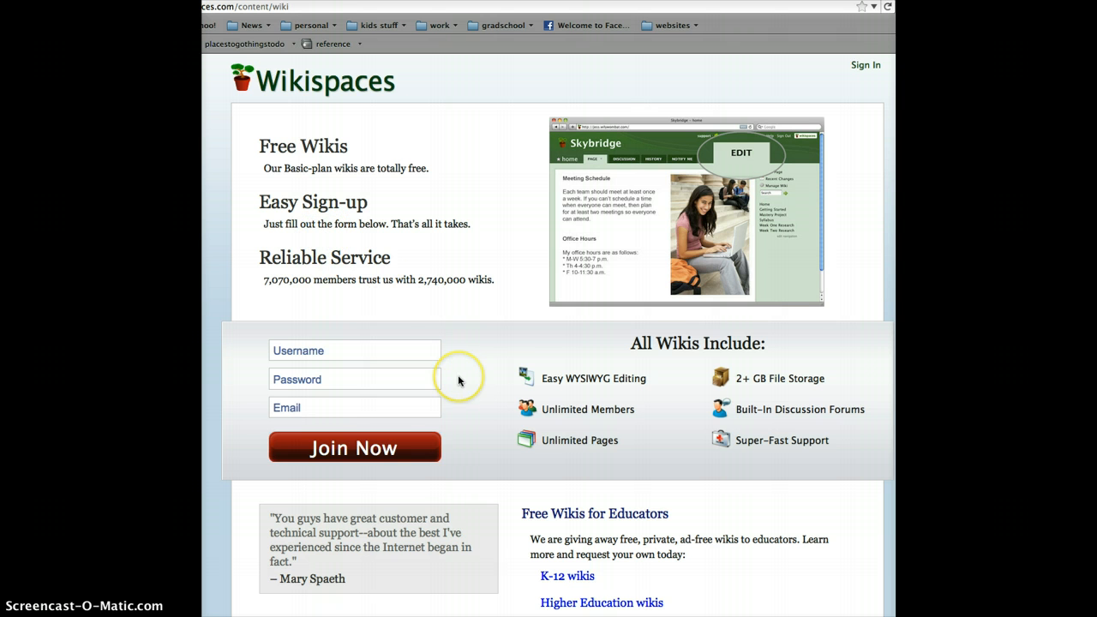
scroll(457, 380, "down", 1)
scroll(458, 380, "down", 1)
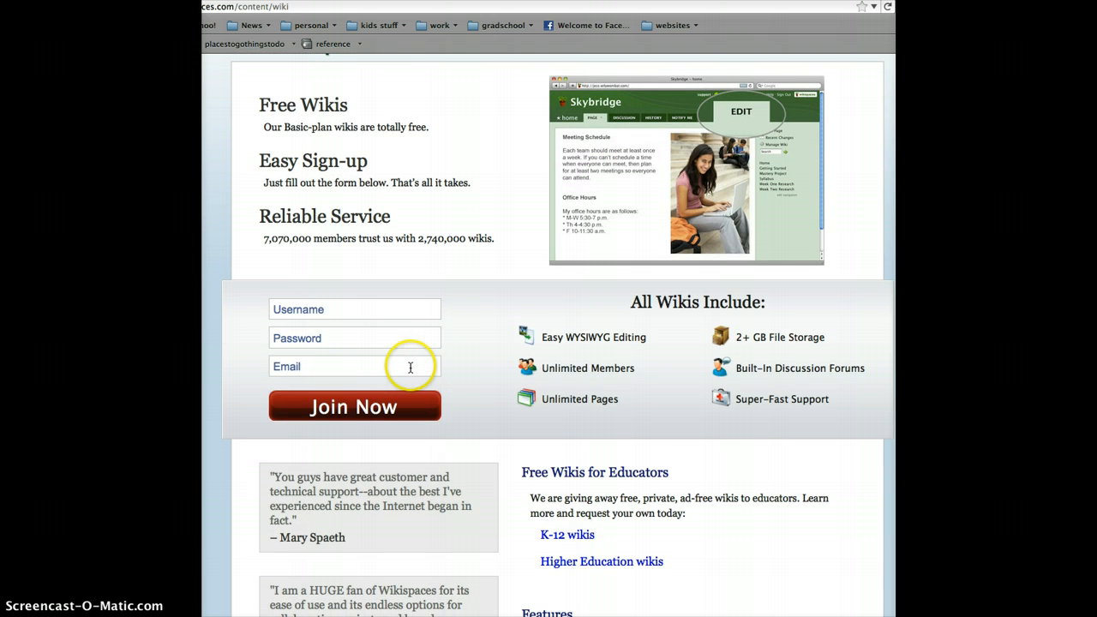
left_click(574, 539)
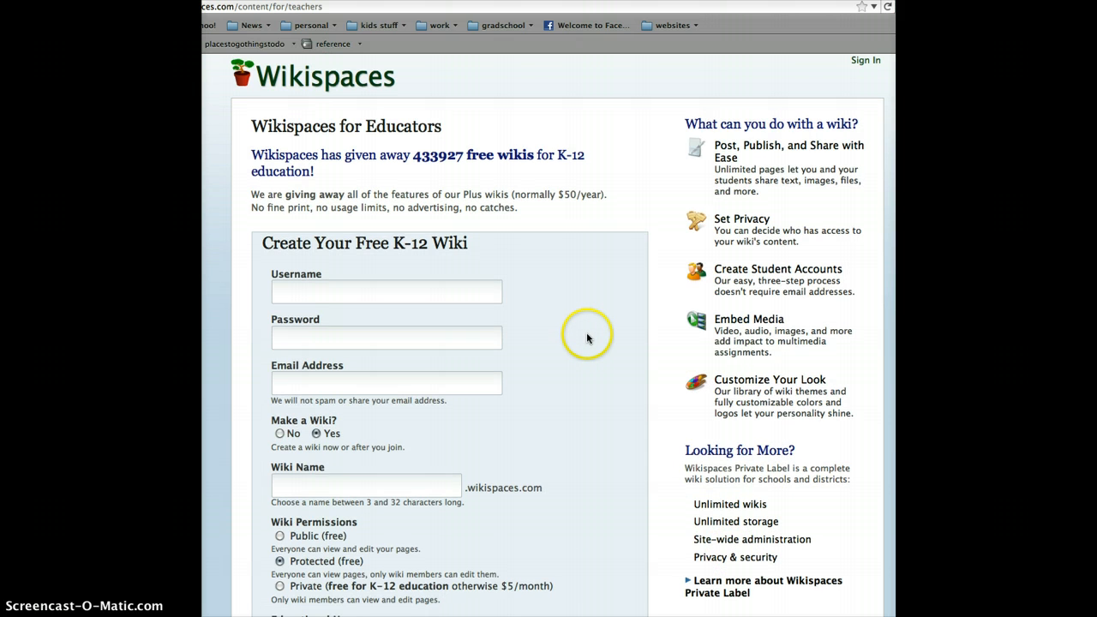
- Fill in the username, account password and e-mail address on the Create Your Free K-12 Wiki form
scroll(583, 338, "down", 3)
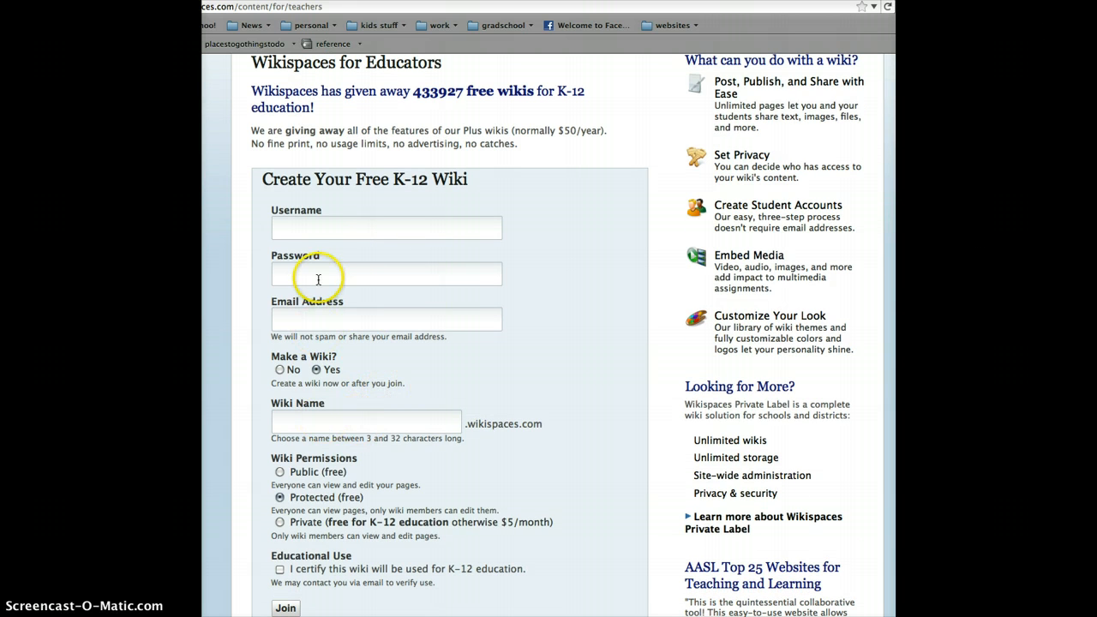
left_click(296, 233)
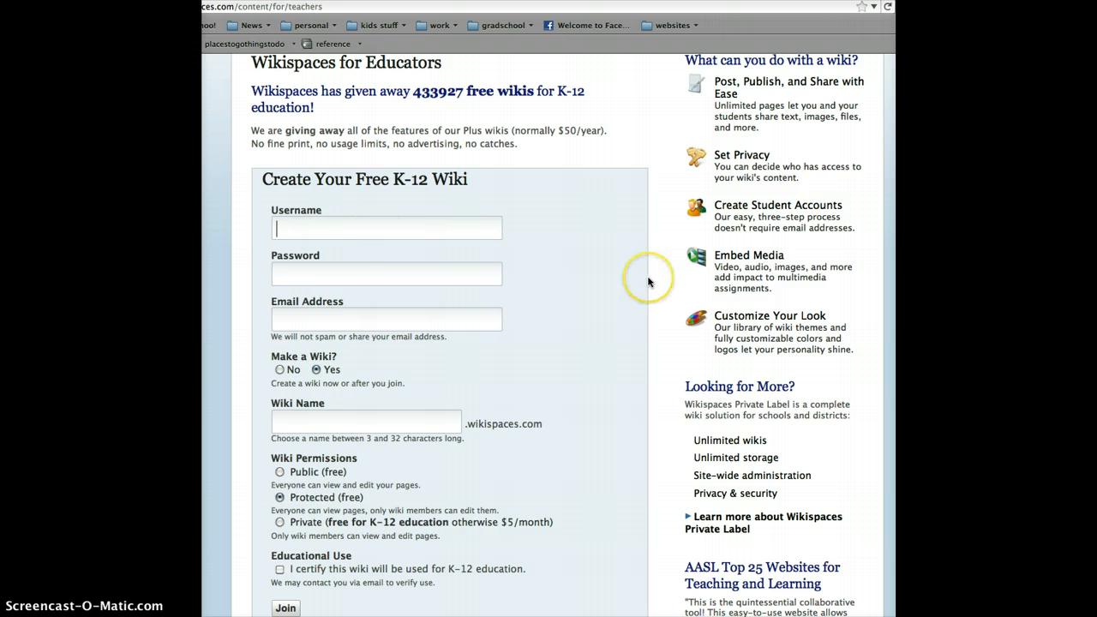
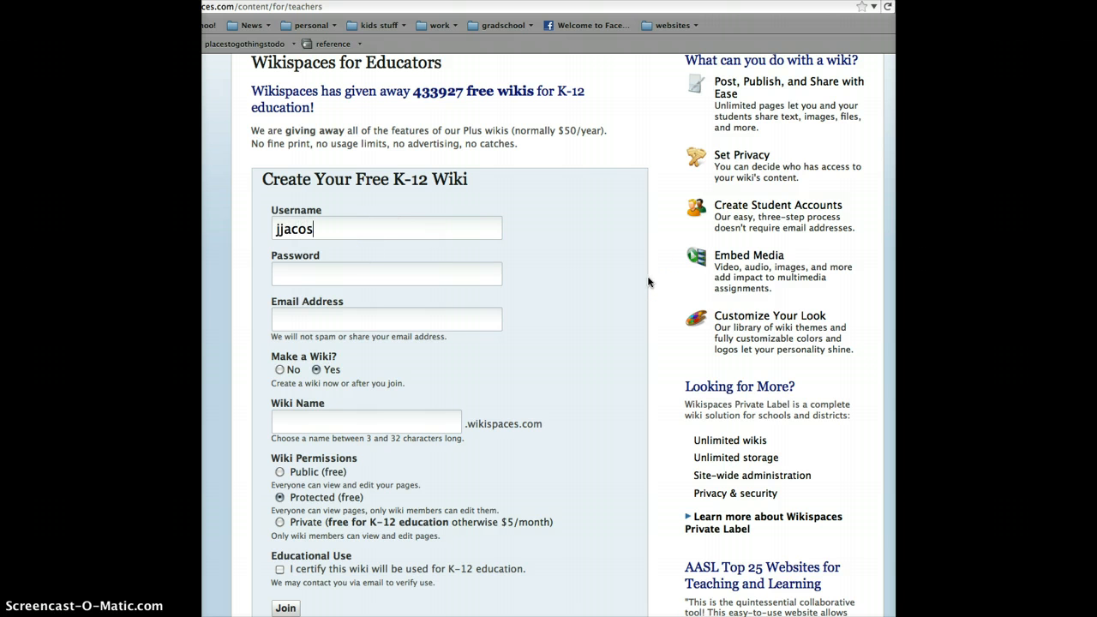
key("BackSpace")
key("Tab")
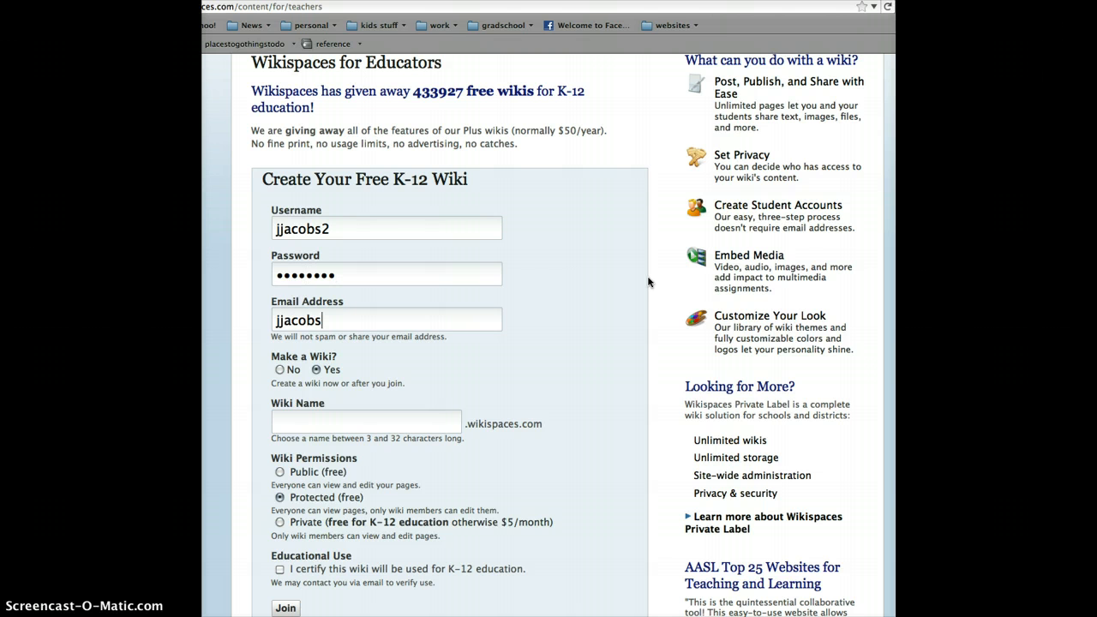
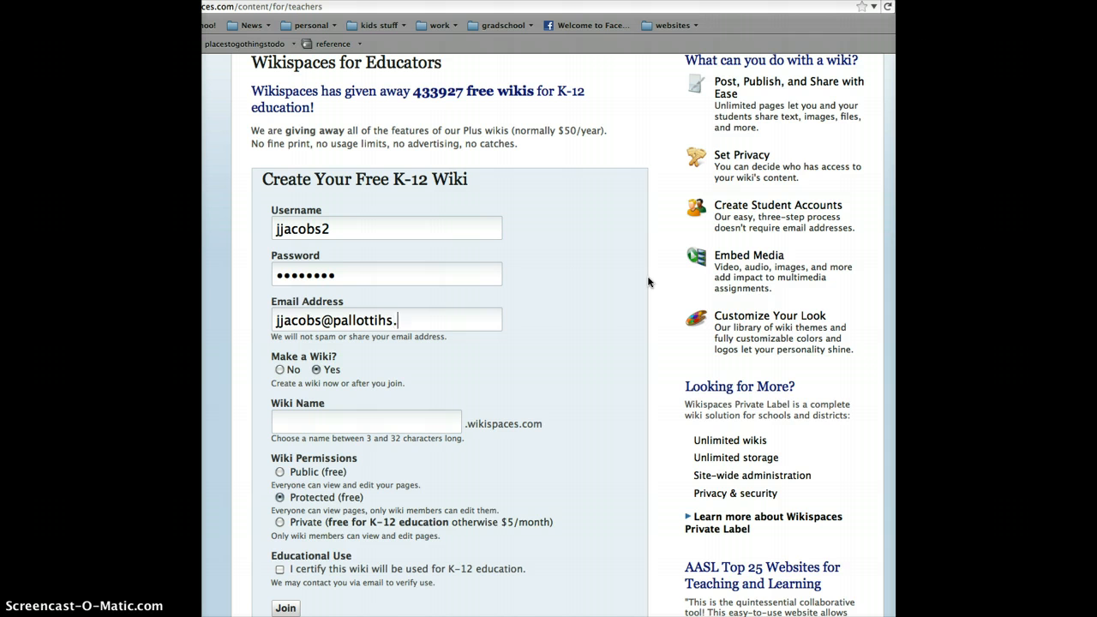
key("Tab")
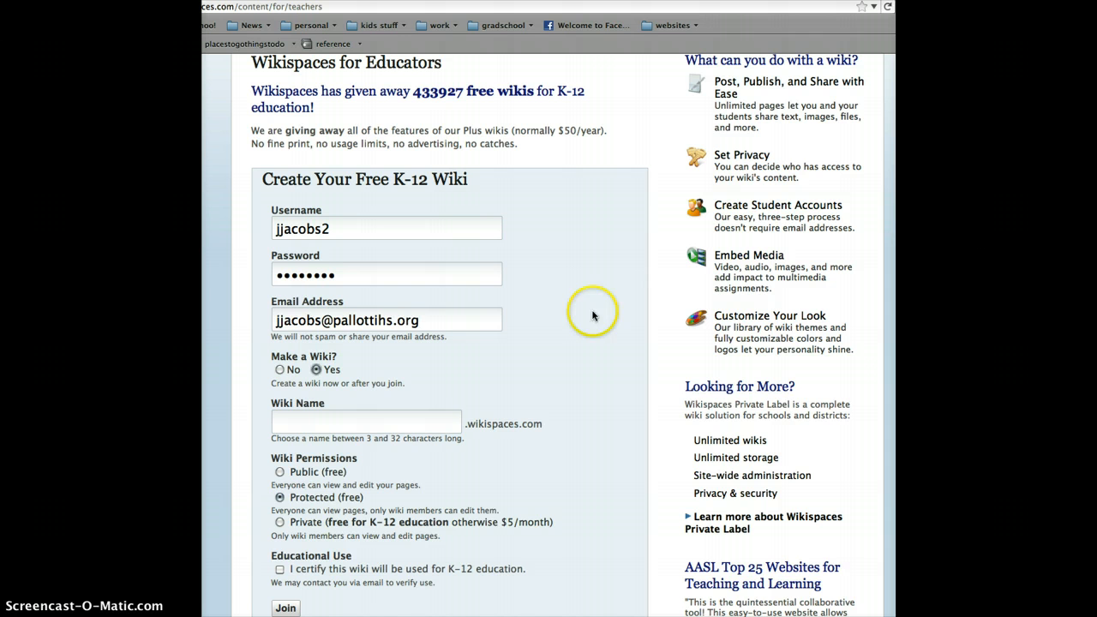
- Name the wiki IntrotoComputers, make it Private and certify that it will be used for K-12 education
left_click(337, 425)
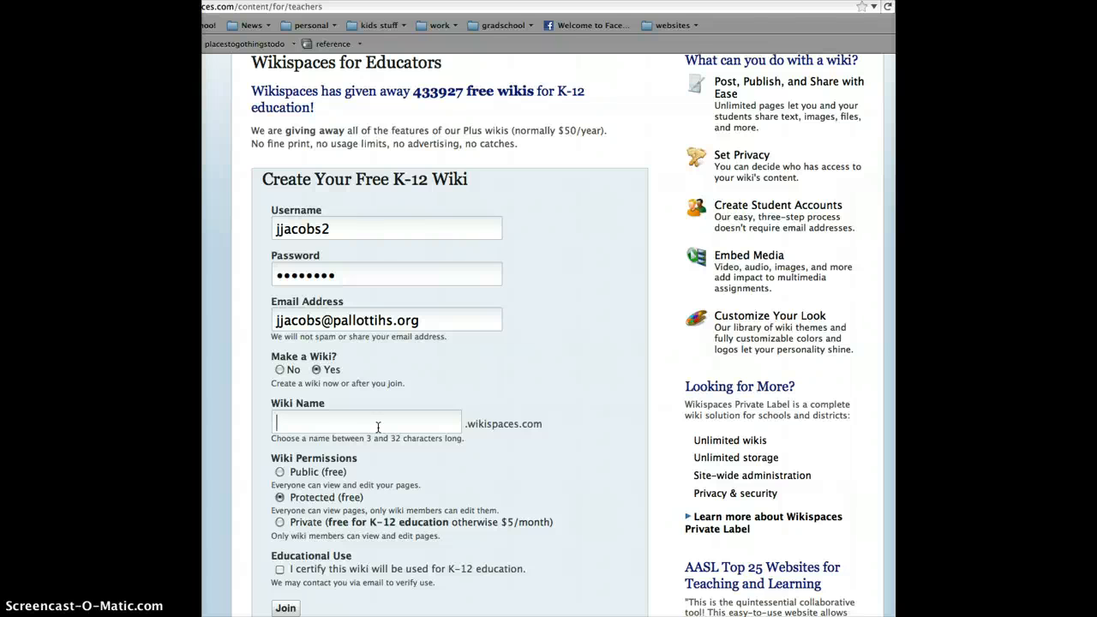
type("IntrotoComputers")
scroll(401, 497, "down", 2)
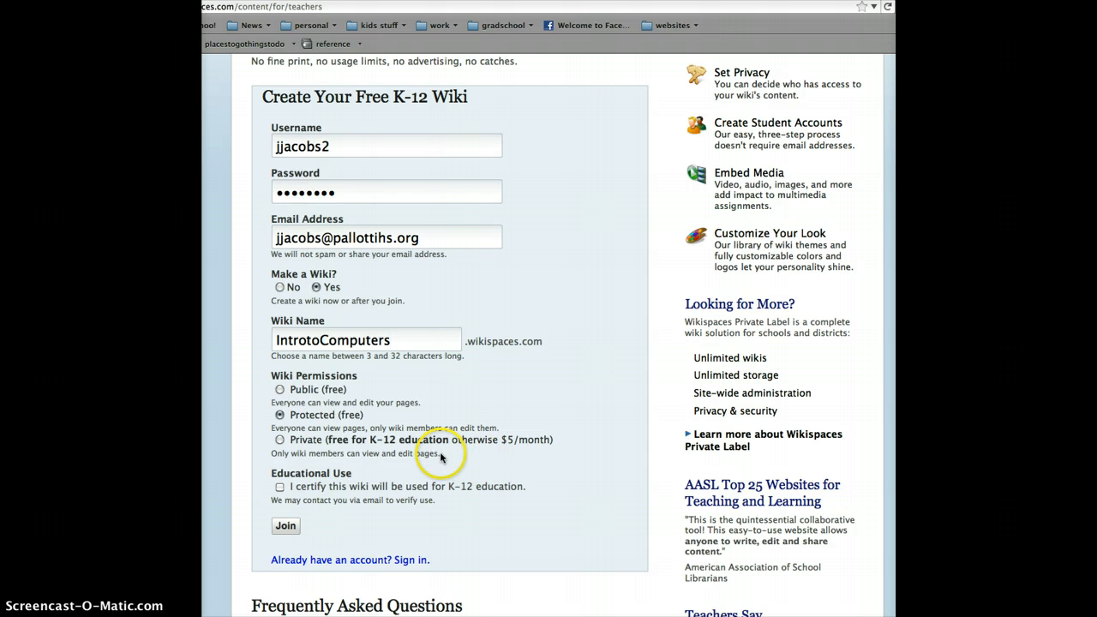
left_click(280, 439)
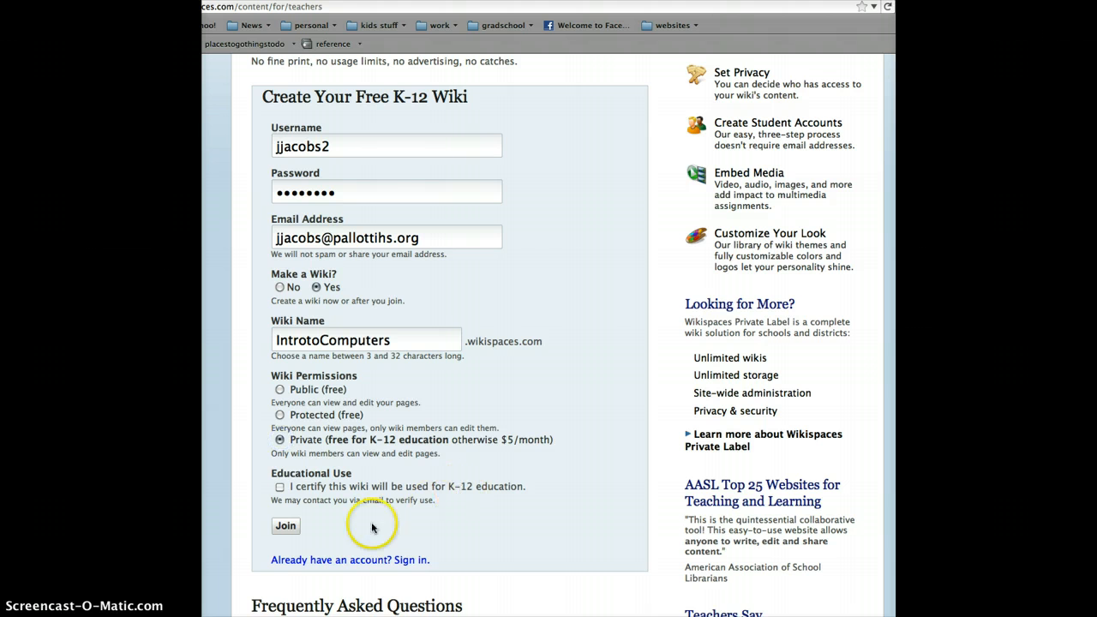
left_click(278, 486)
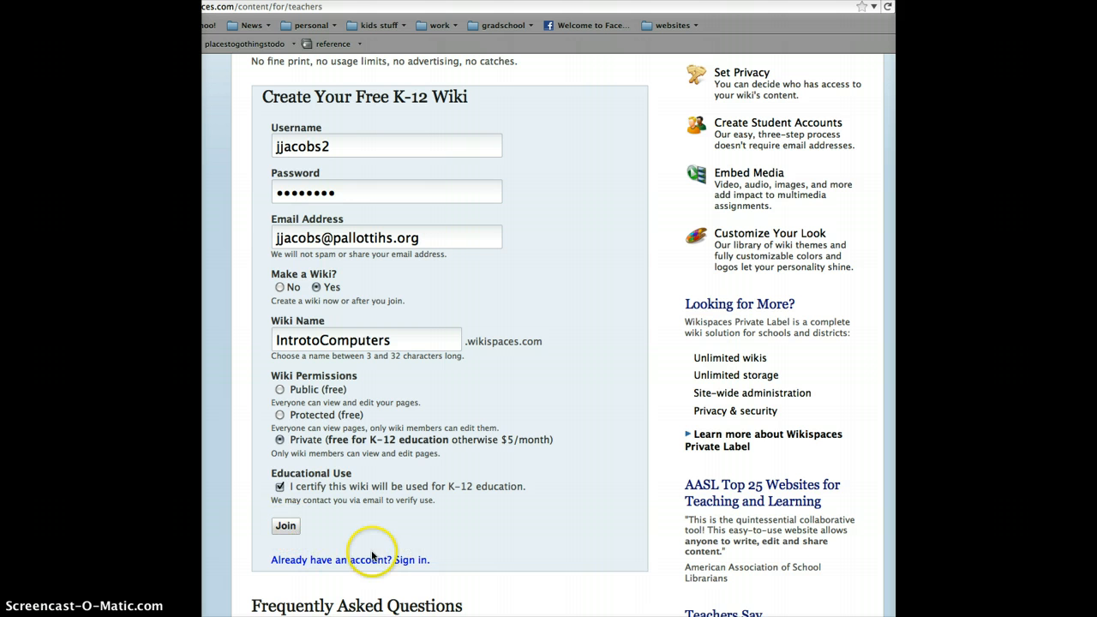
- Sign in to the existing Wikispaces account with its username and password instead of registering
left_click(339, 561)
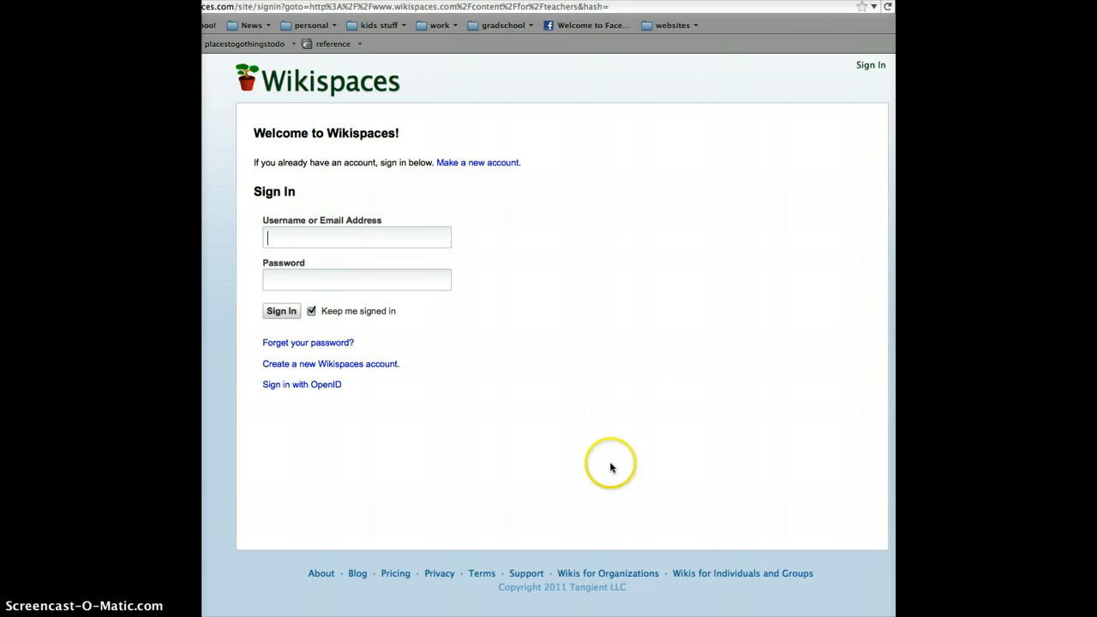
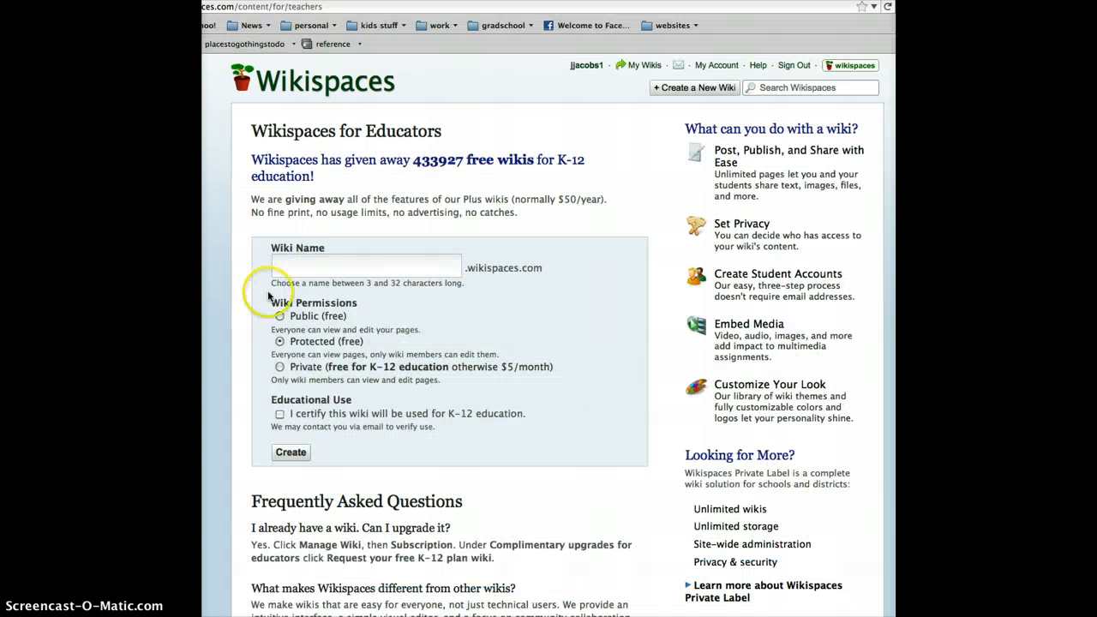
- Enter WebDesign as the name of the new K-12 wiki
left_click(303, 269)
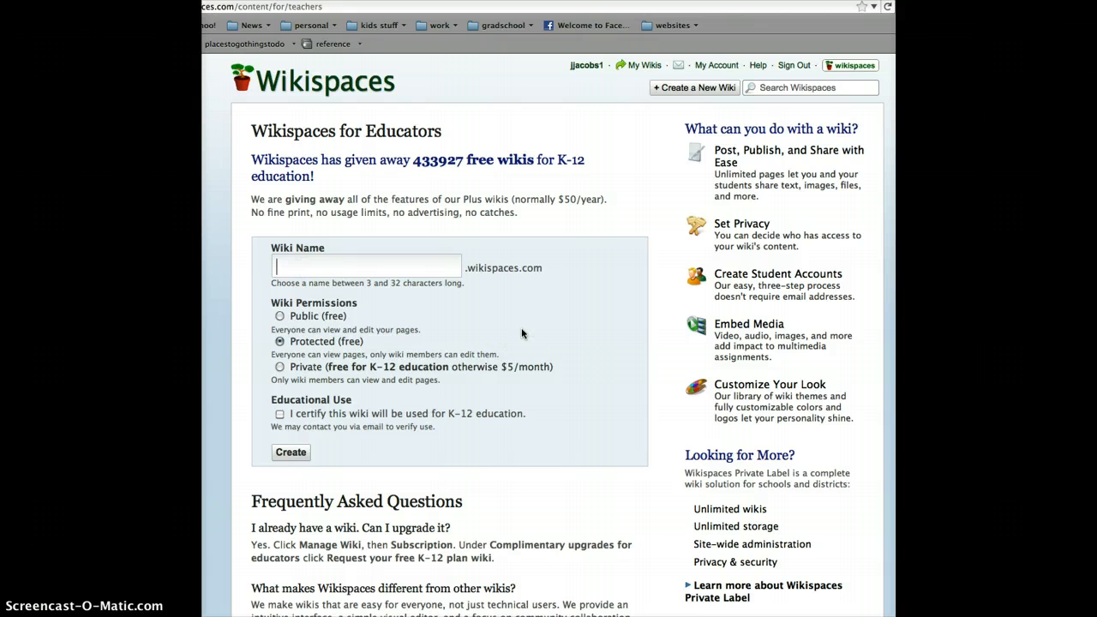
type("WebDesign")
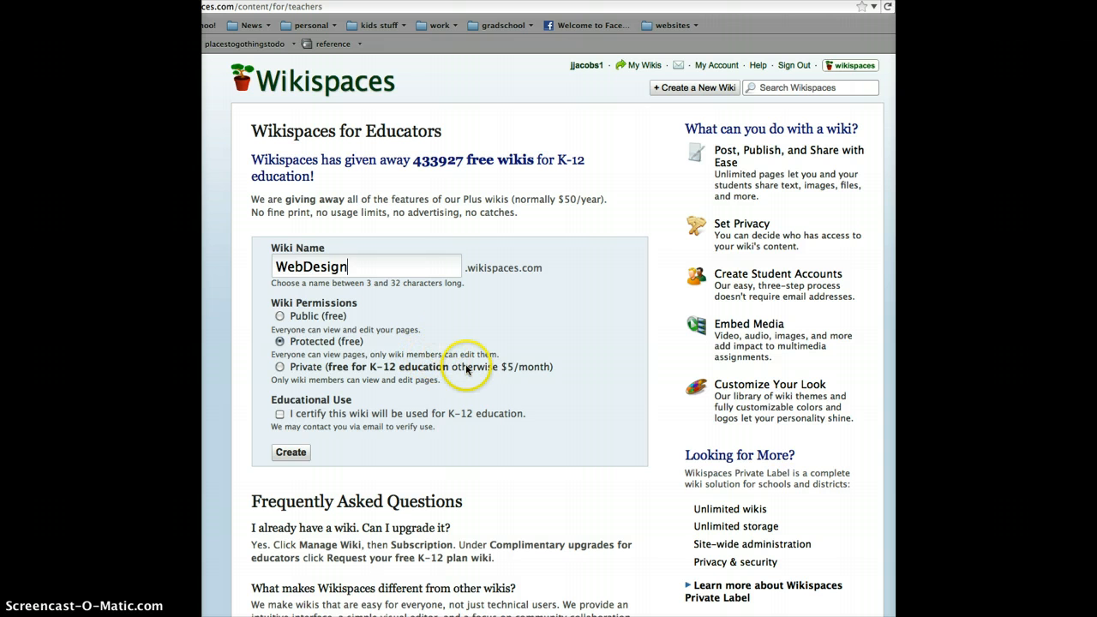
- Certify the wiki for K-12 educational use and submit the form to create it
scroll(384, 356, "down", 2)
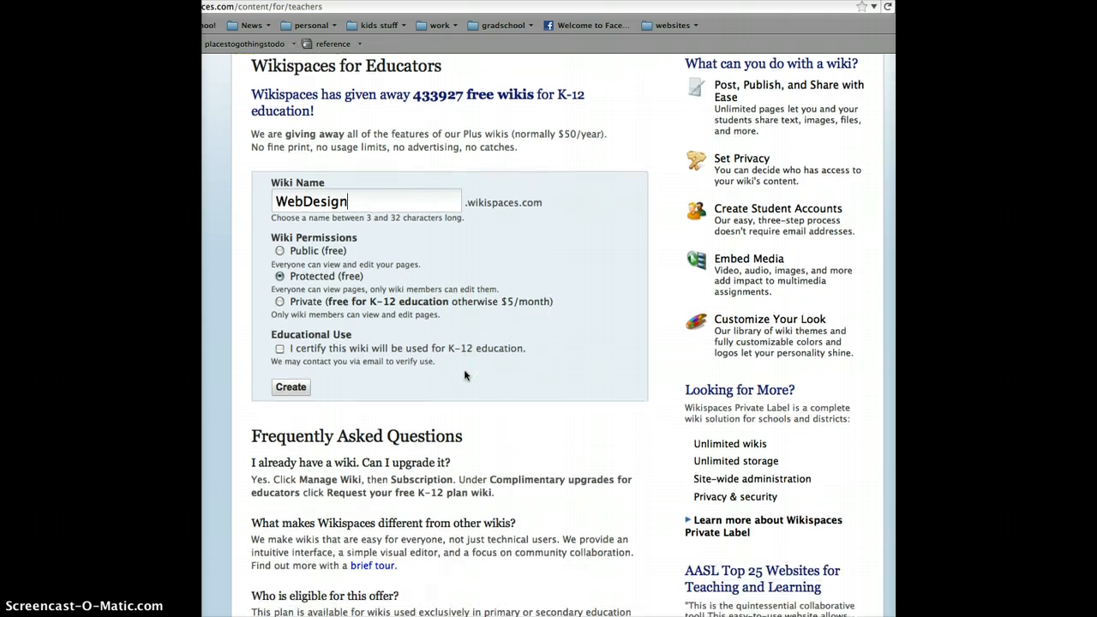
left_click(280, 344)
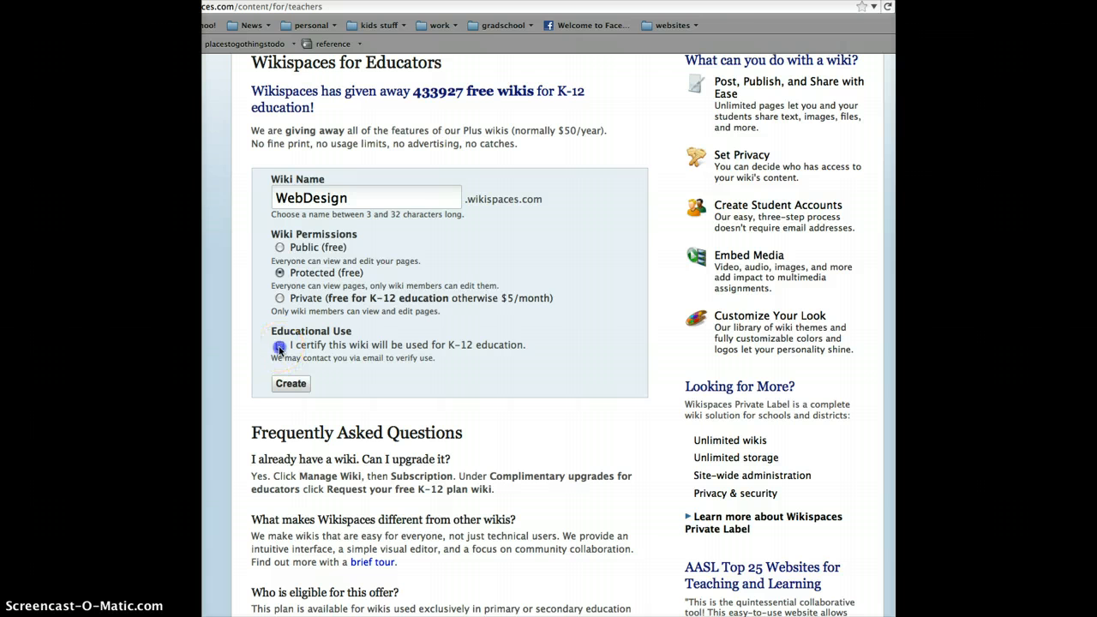
left_click(300, 387)
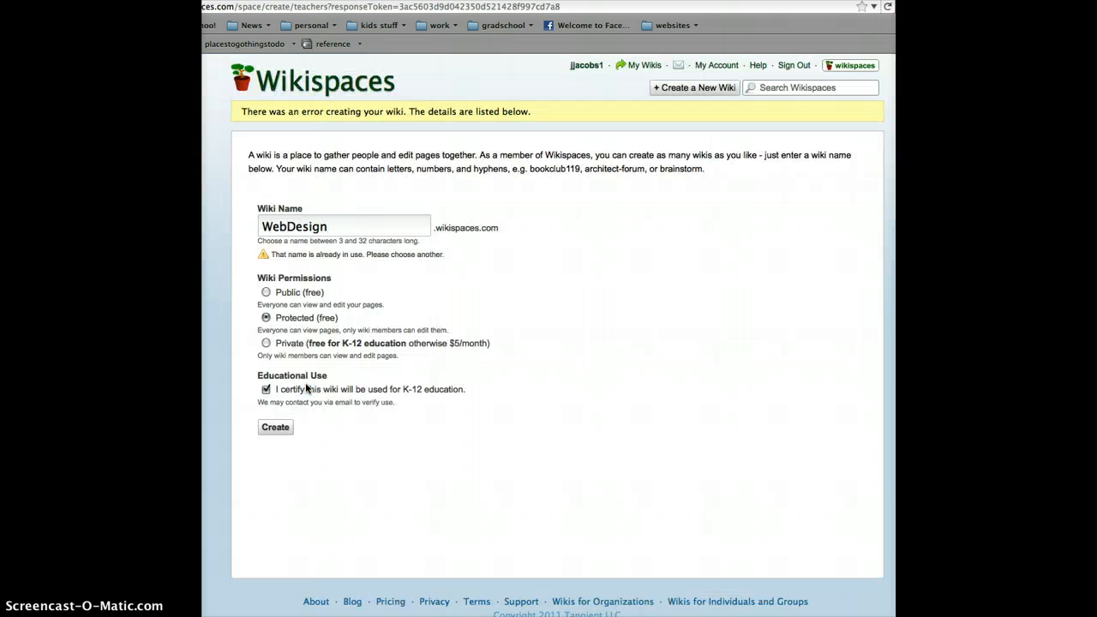
- Change the wiki name to WebDesignPHS and submit the creation form again
left_click(337, 227)
type("HS")
left_click(277, 432)
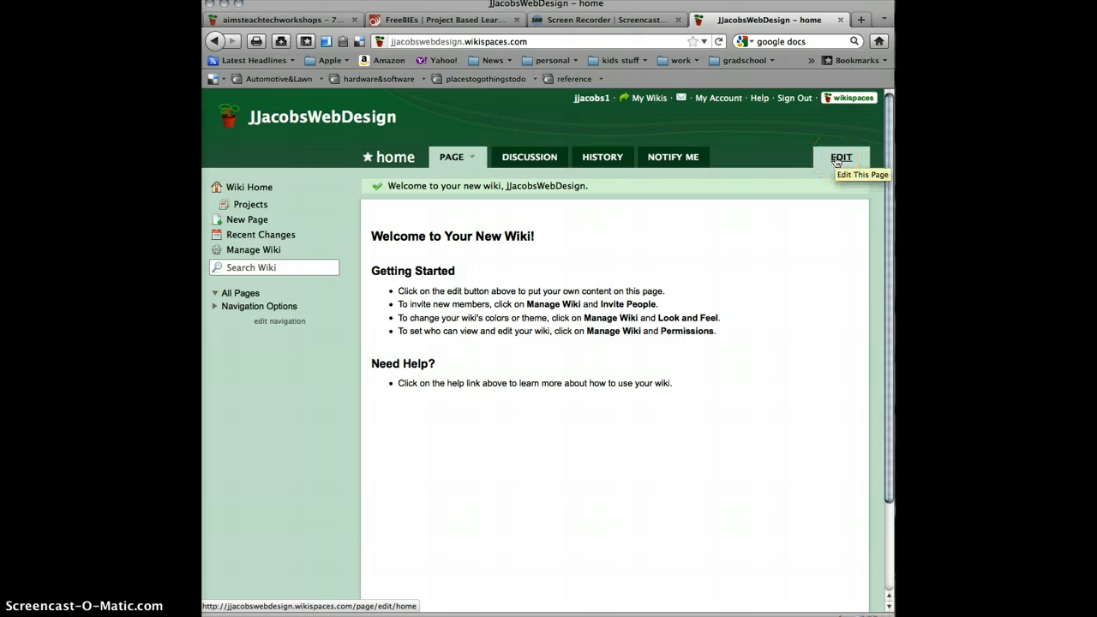
- Open the new wiki's home page for editing and delete all of its default welcome text
left_click(838, 159)
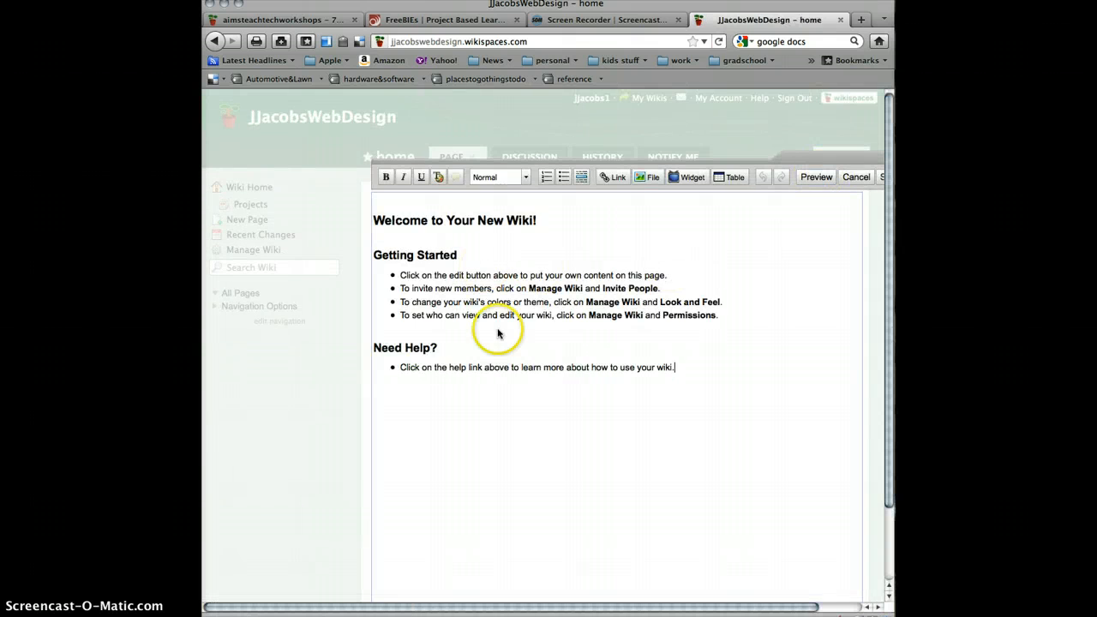
left_click(693, 374)
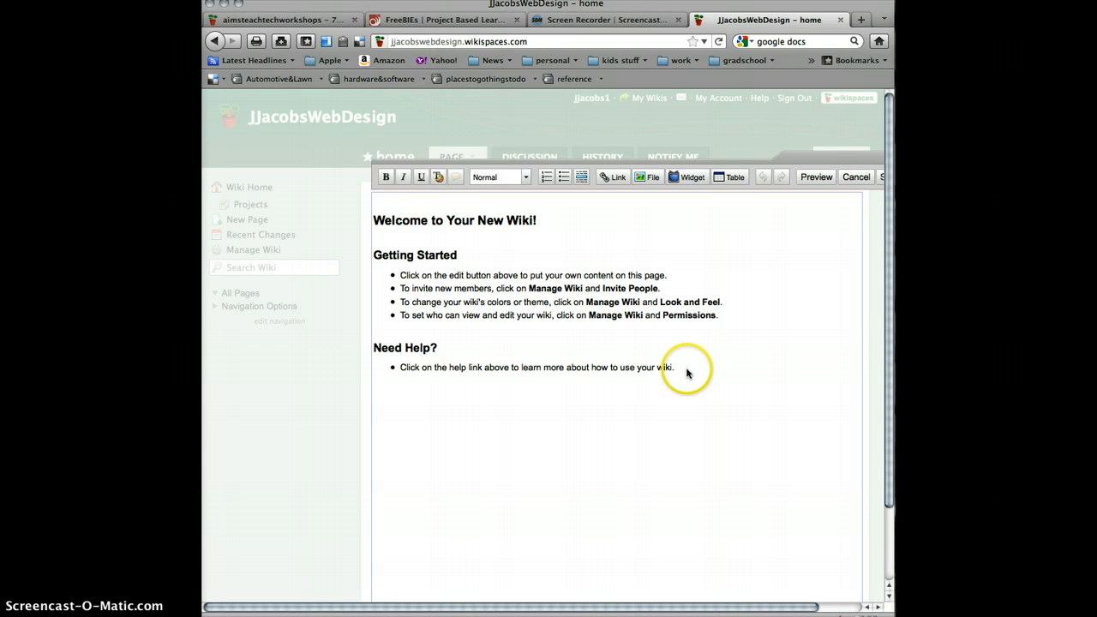
left_click_drag(686, 367, 358, 214)
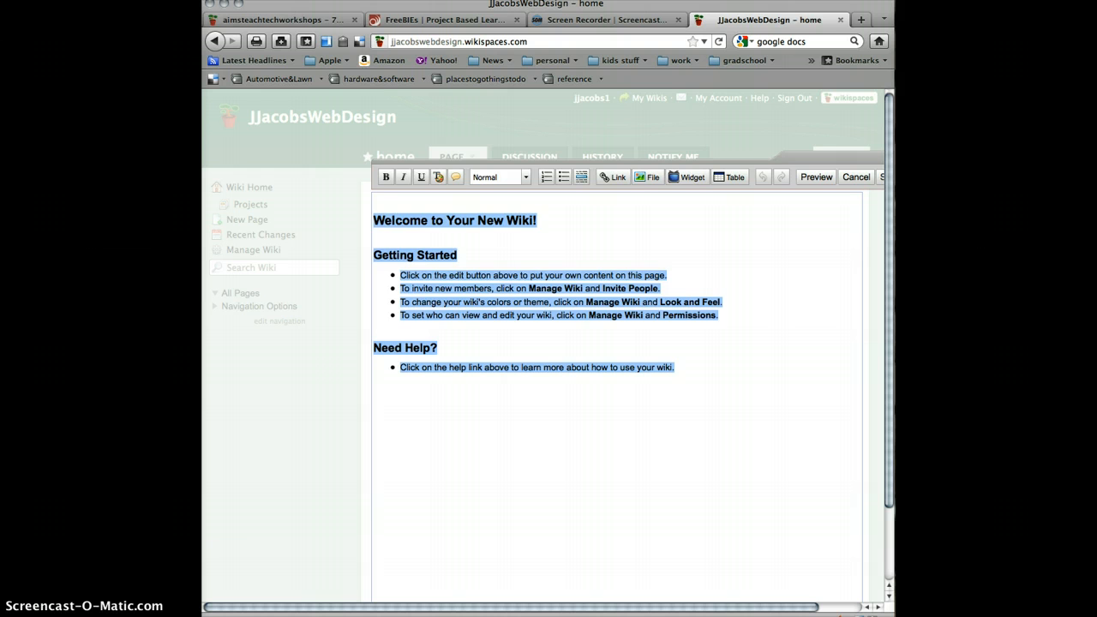
key("Delete")
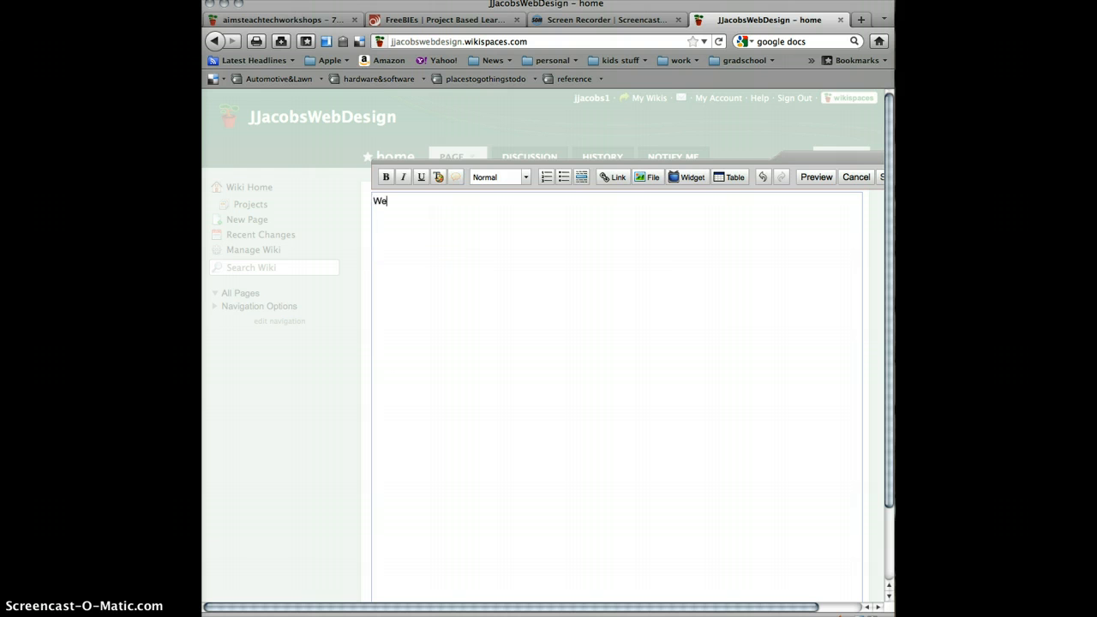
- Write a "Welcome to Web Design with" line ending in the teacher's name on the home page and save the page
type("Welcome to Web Design with Mr. Jacobs")
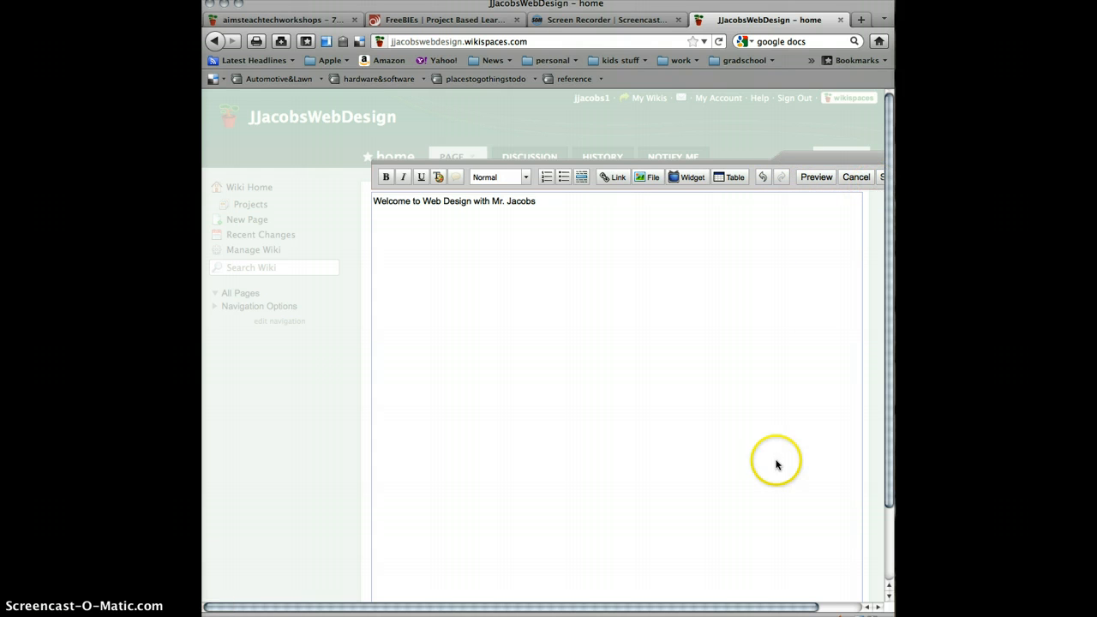
left_click_drag(778, 606, 829, 606)
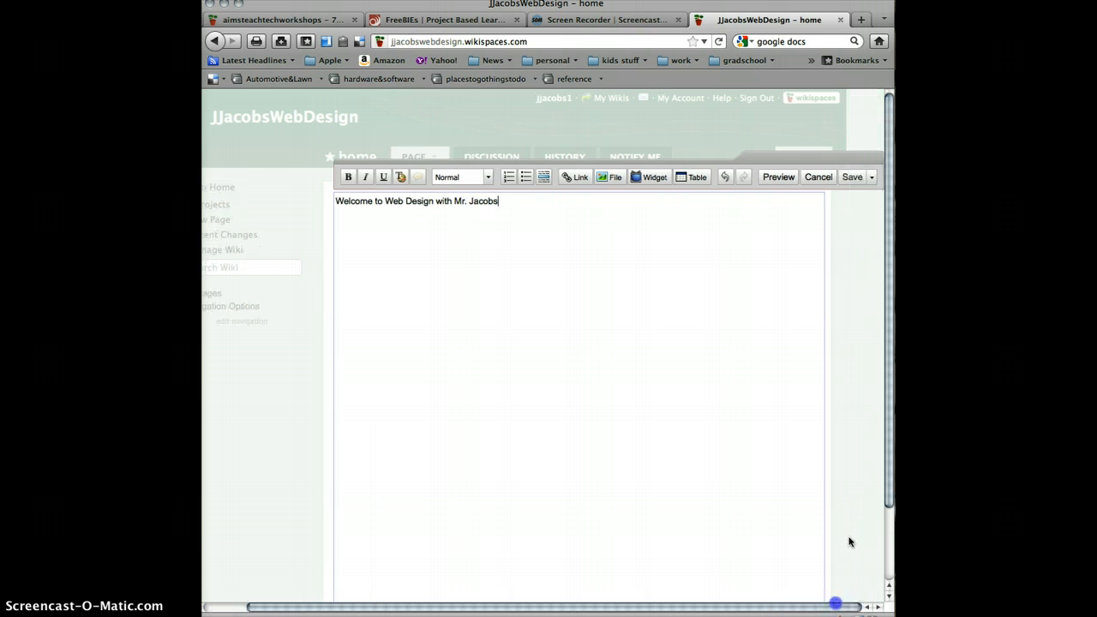
left_click(837, 178)
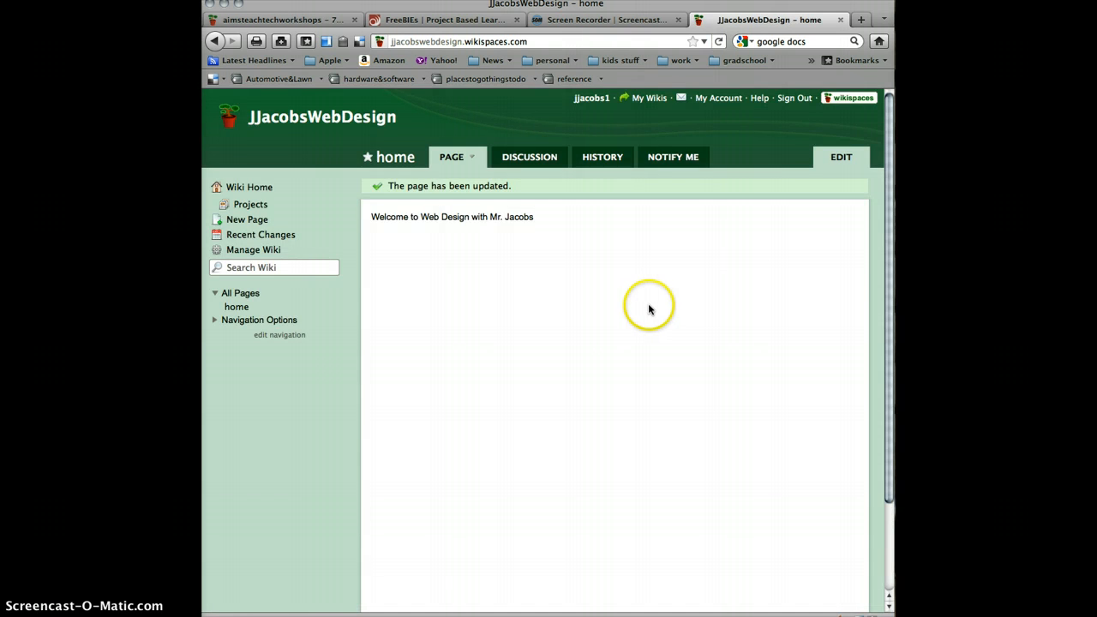
- Open the wiki's home page for editing
left_click(840, 158)
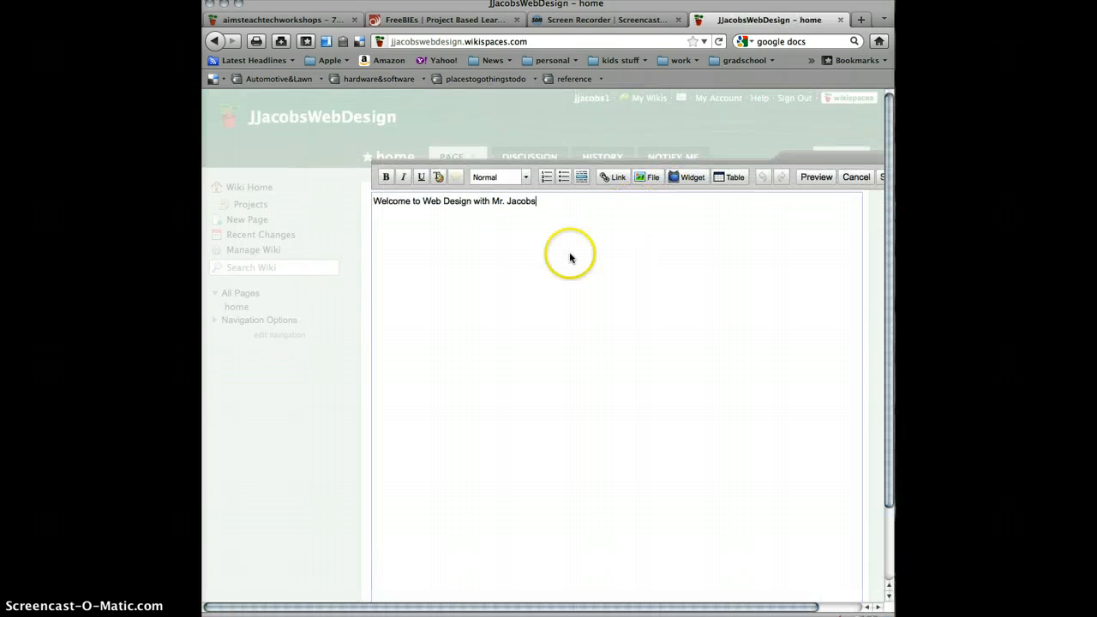
- Try to apply a #404040 background color and #FFFFFF text color with no text selected on the home page
left_click(435, 178)
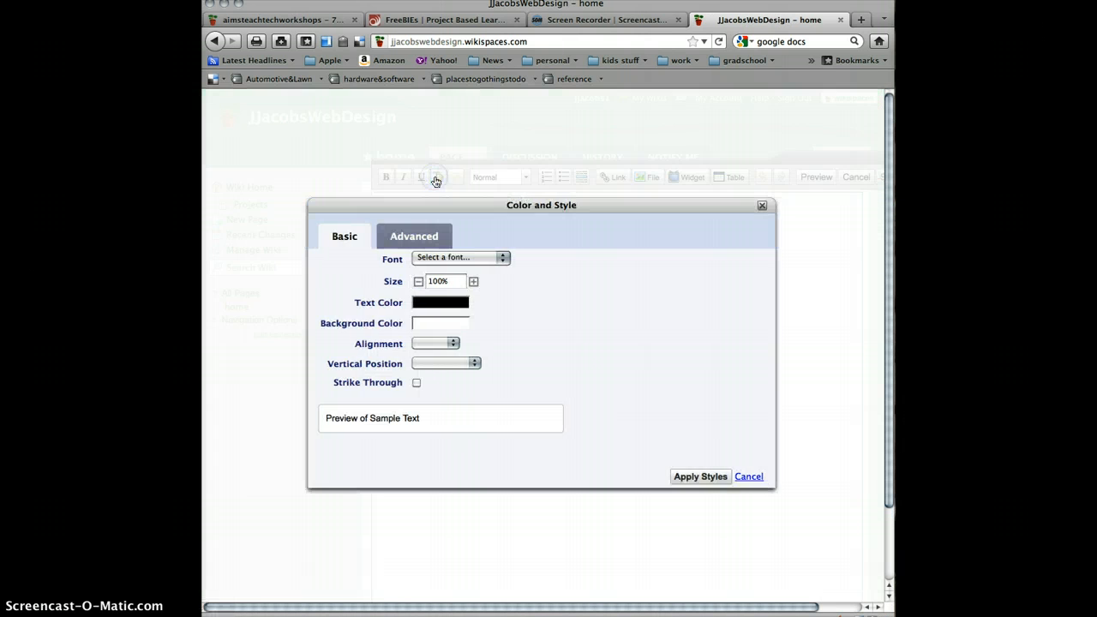
left_click(443, 259)
left_click(439, 260)
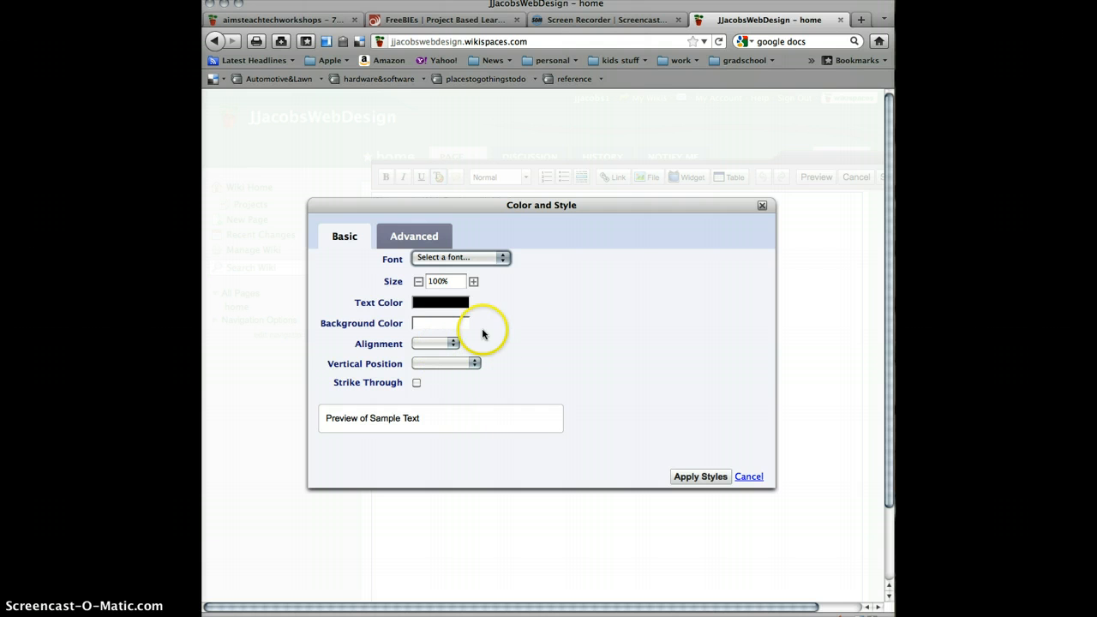
left_click(416, 325)
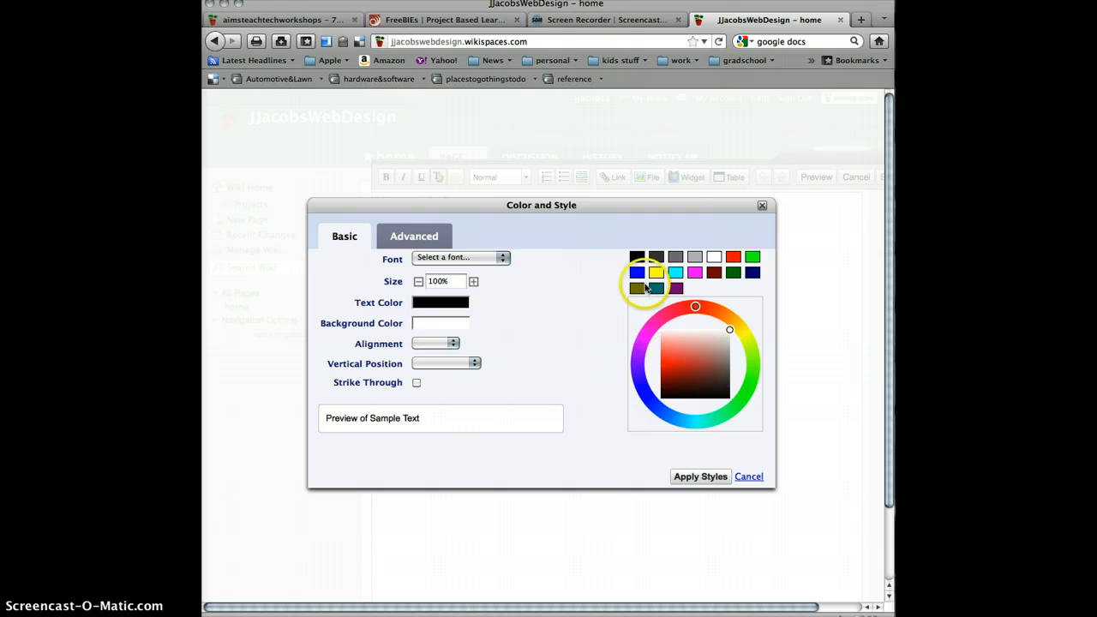
left_click(654, 257)
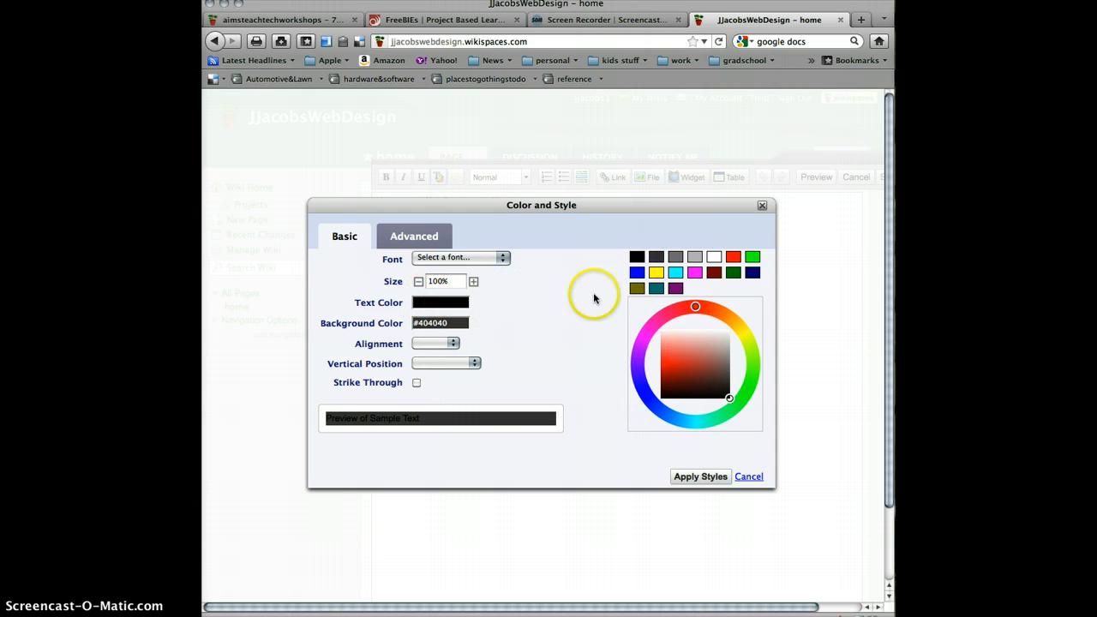
left_click(713, 257)
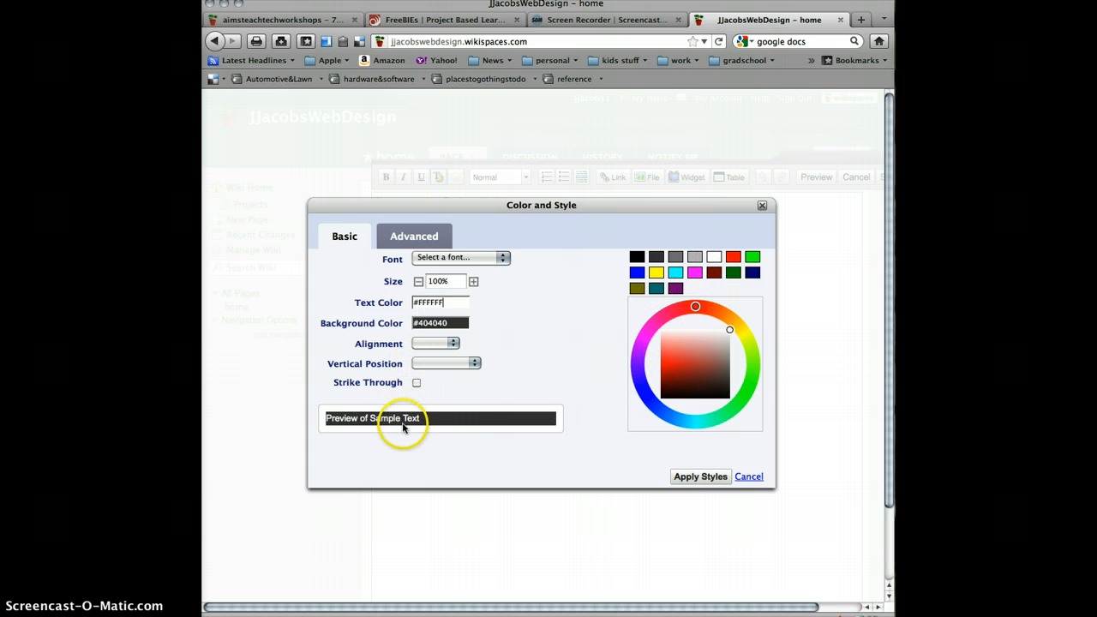
left_click(694, 477)
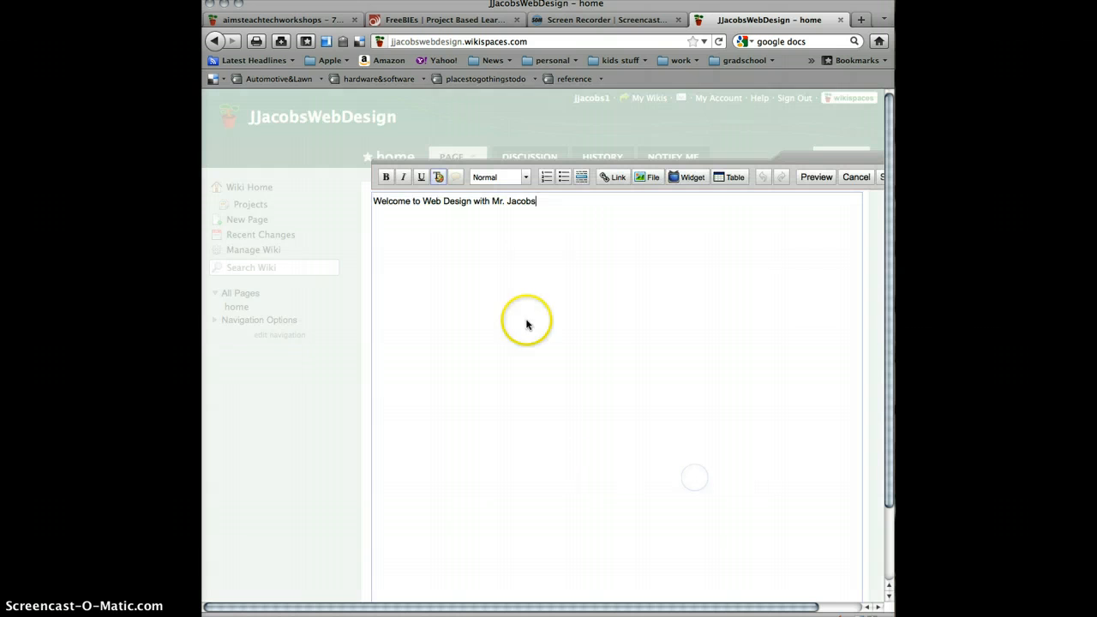
- Clear the stray letters after the teacher's name and end the welcome line with a period
left_click_drag(539, 206, 359, 197)
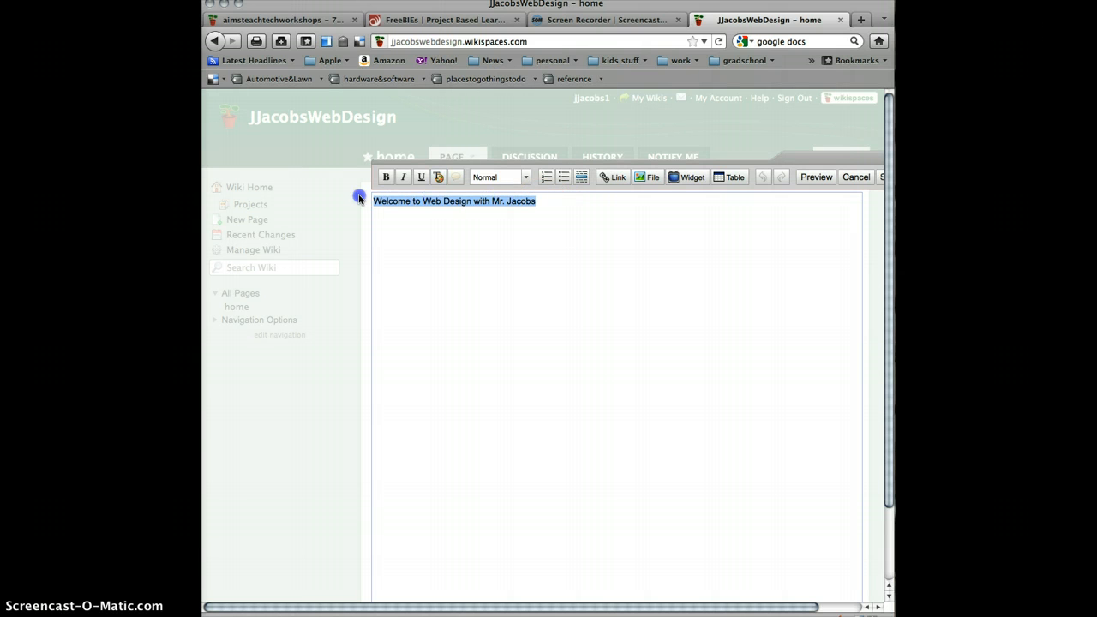
left_click(576, 209)
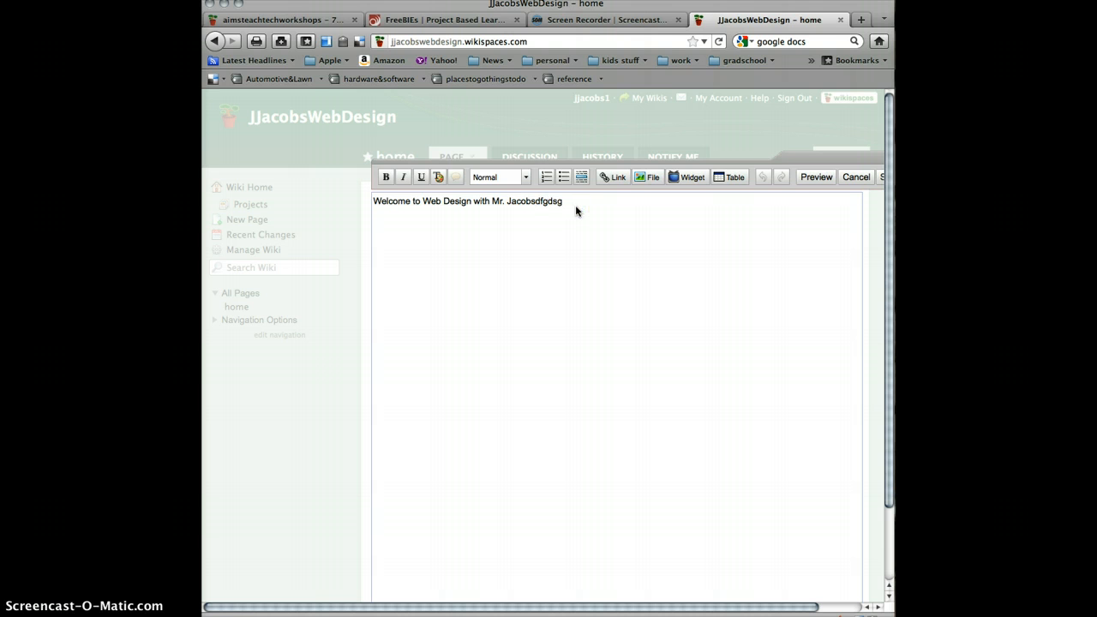
key("BackSpace")
key("BackSpace")
left_click(571, 211)
- Style the selected welcome line with a dark gray #404040 background and white text
left_click(438, 177)
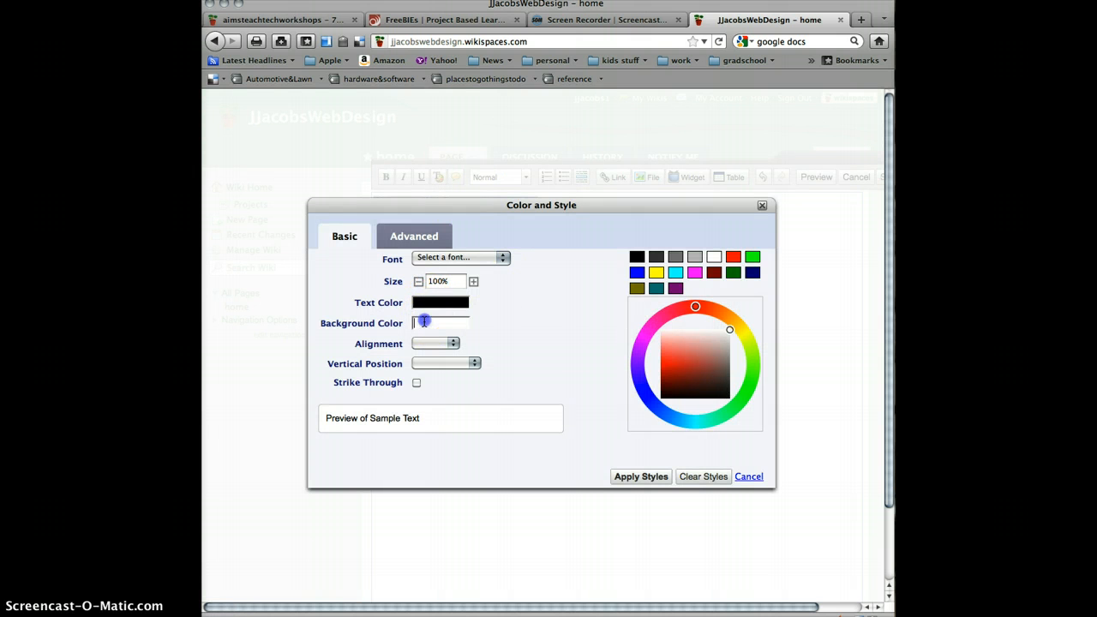
left_click(656, 258)
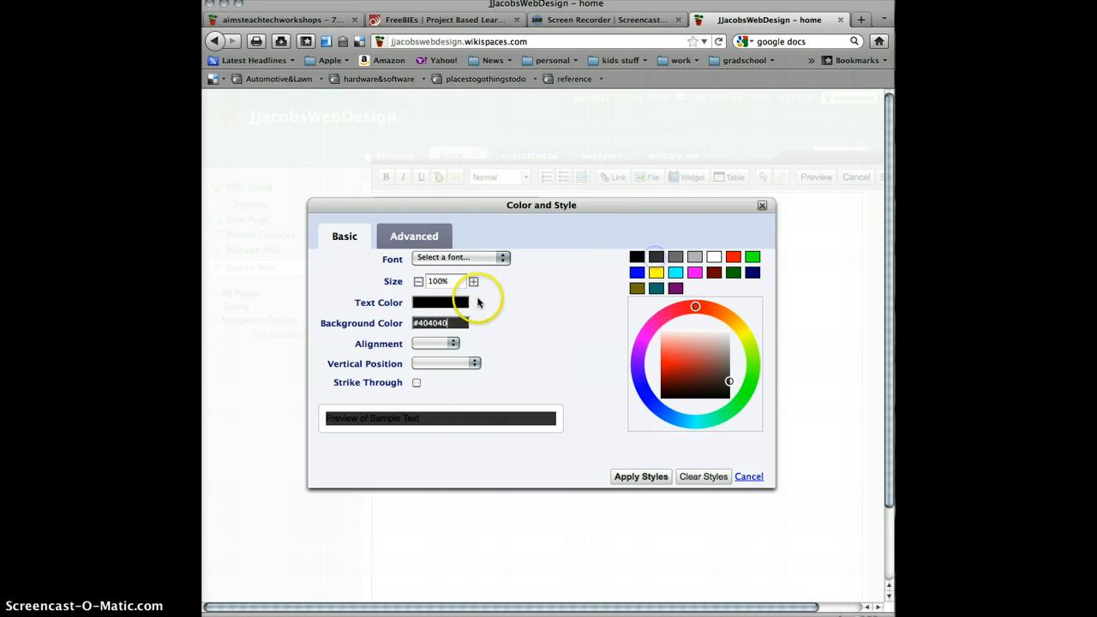
left_click(713, 256)
left_click(641, 477)
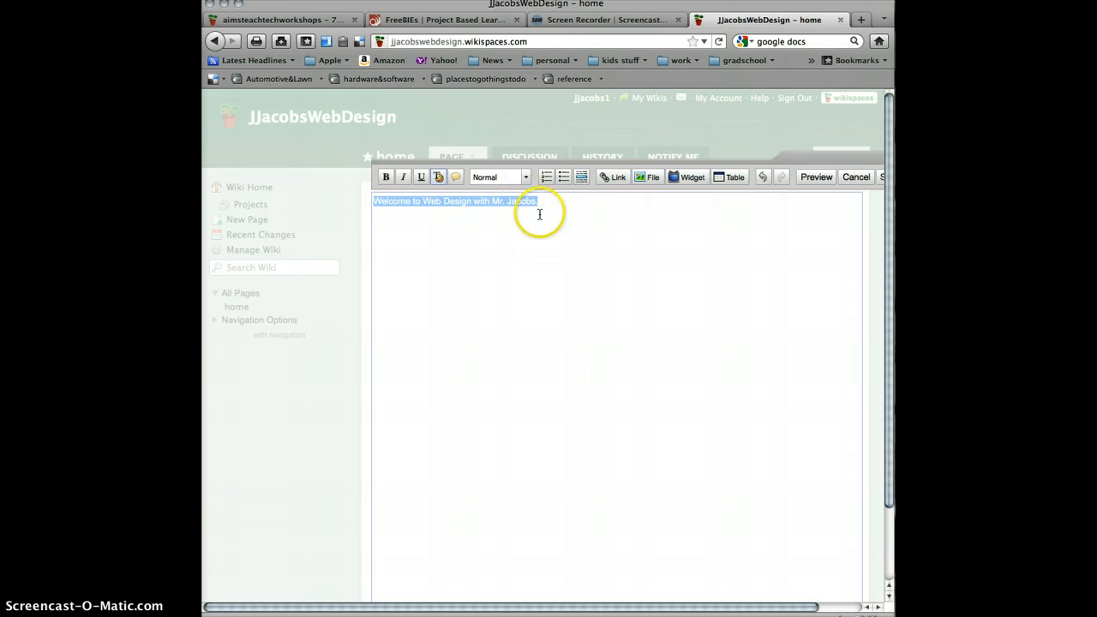
left_click(545, 241)
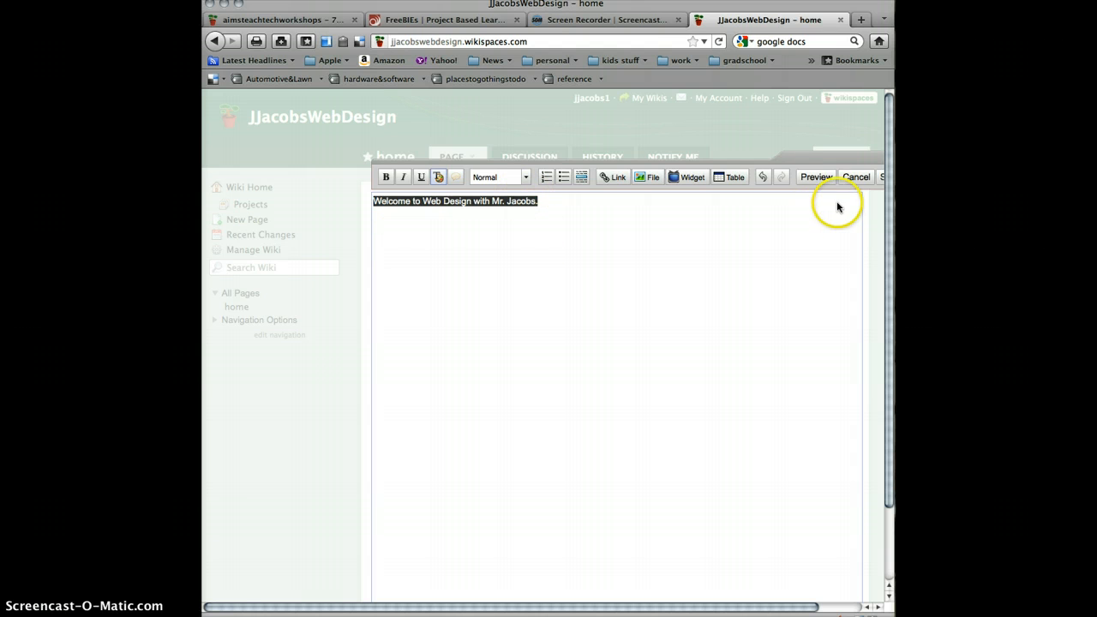
- Preview the styled home page, return to editing, and save the page
left_click(819, 178)
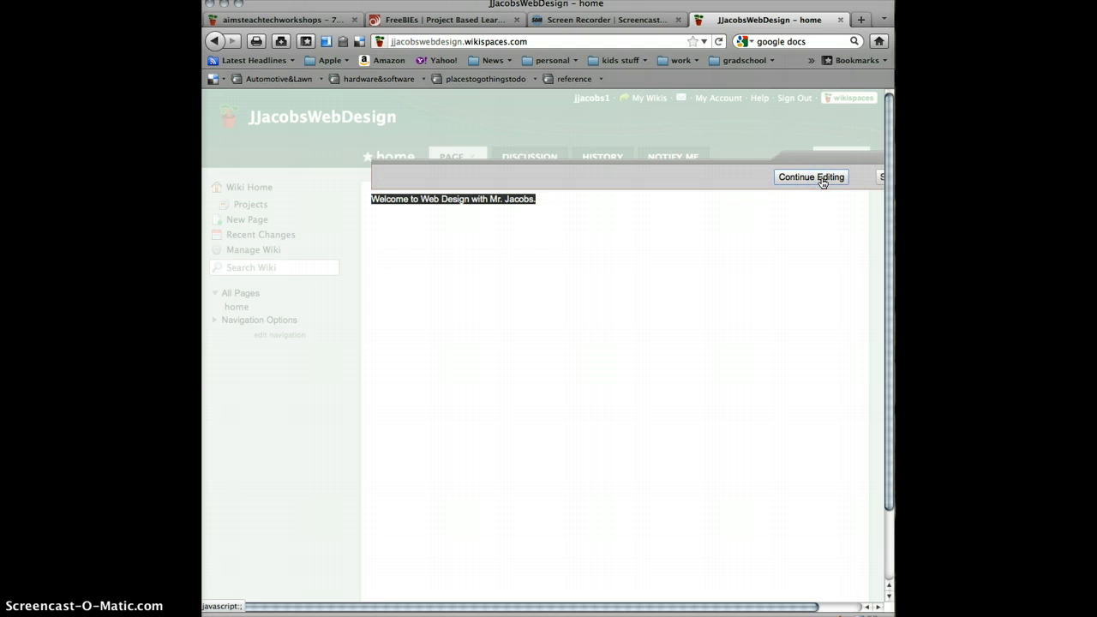
left_click(819, 177)
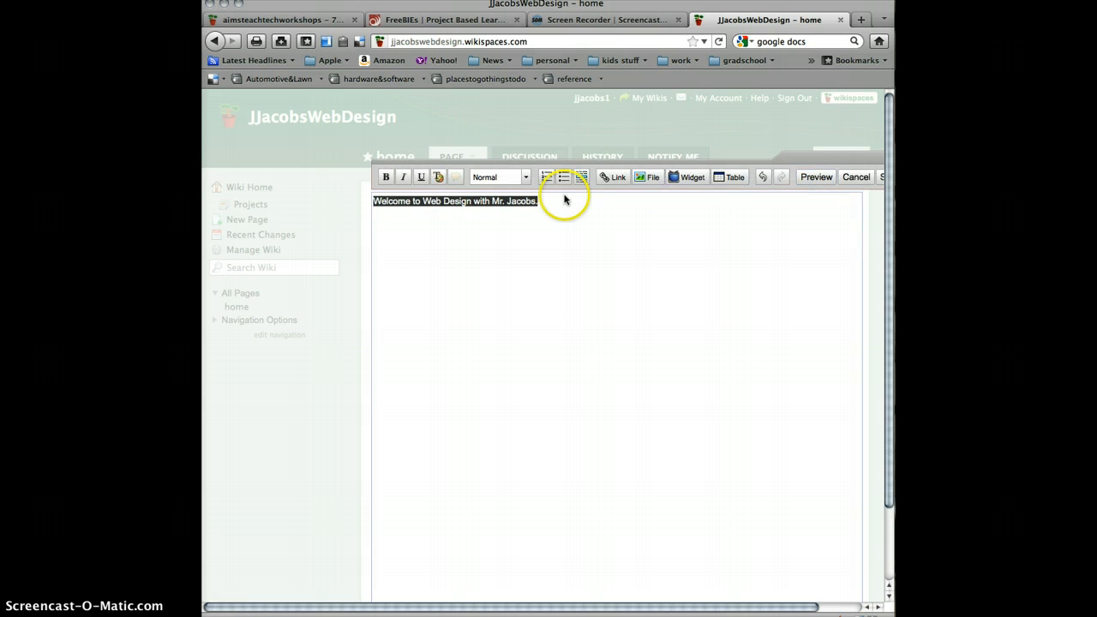
left_click(883, 179)
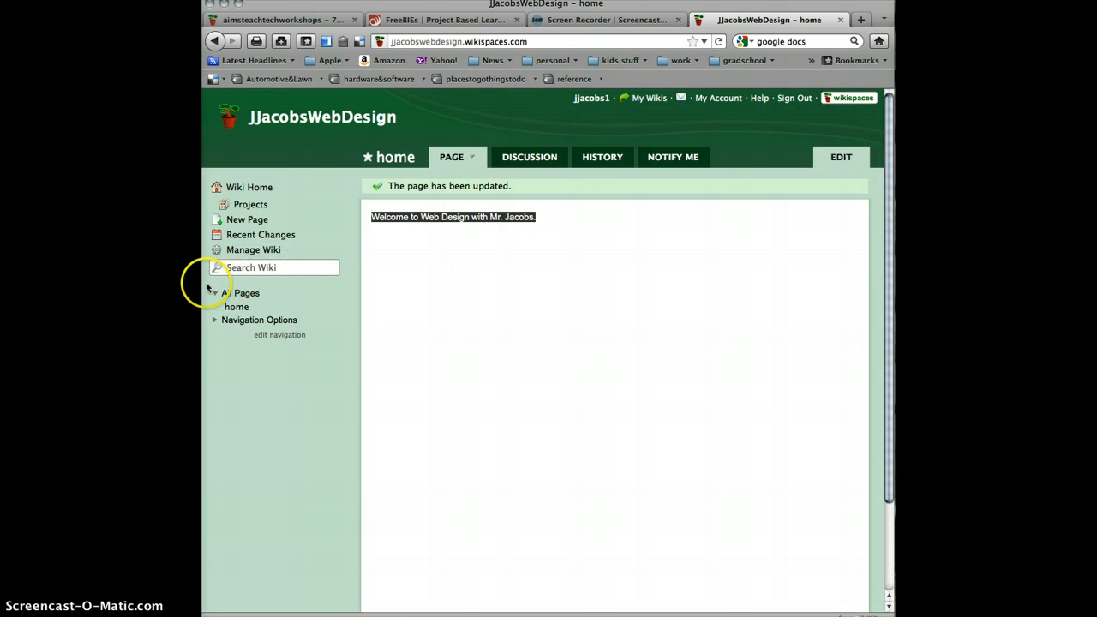
- Open the wiki's management page and look over its list of pages and its content, people, settings and tools options
left_click(250, 250)
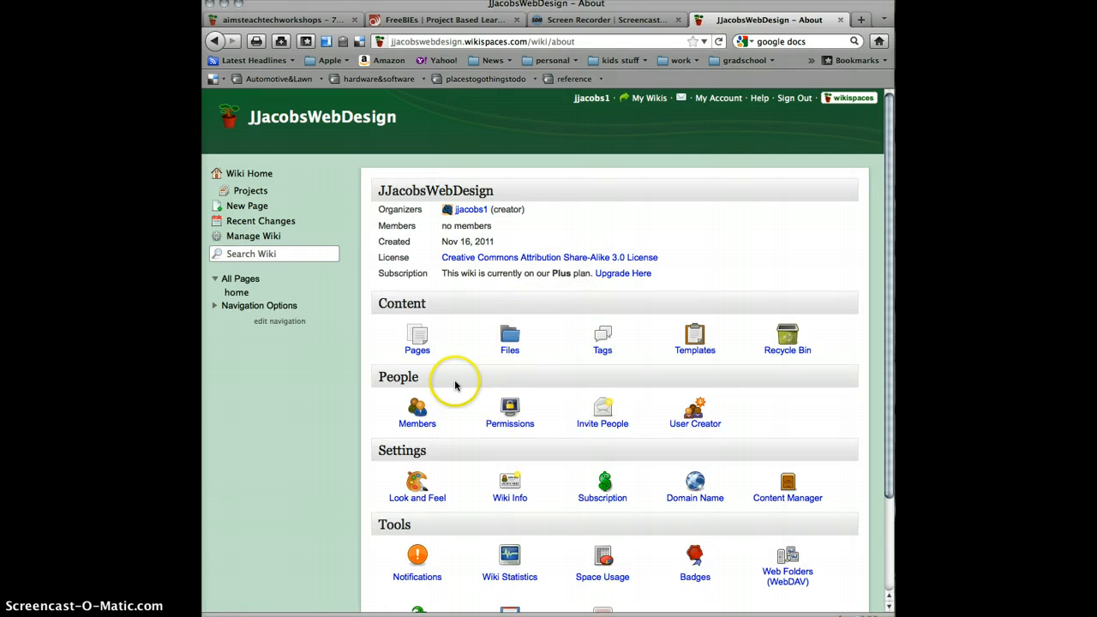
scroll(455, 386, "down", 3)
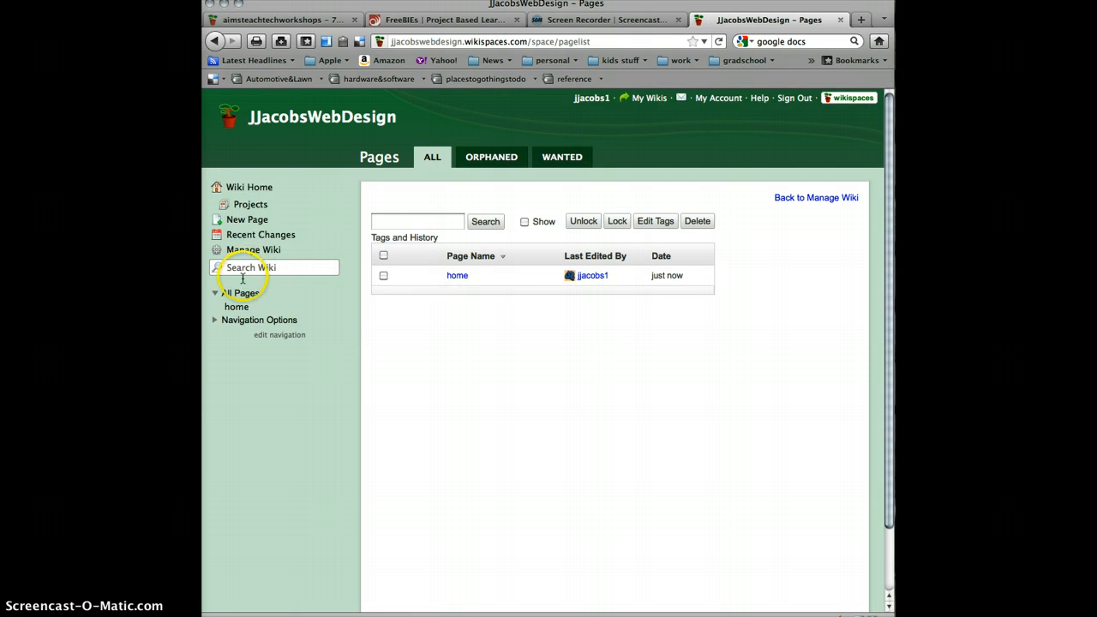
left_click(781, 198)
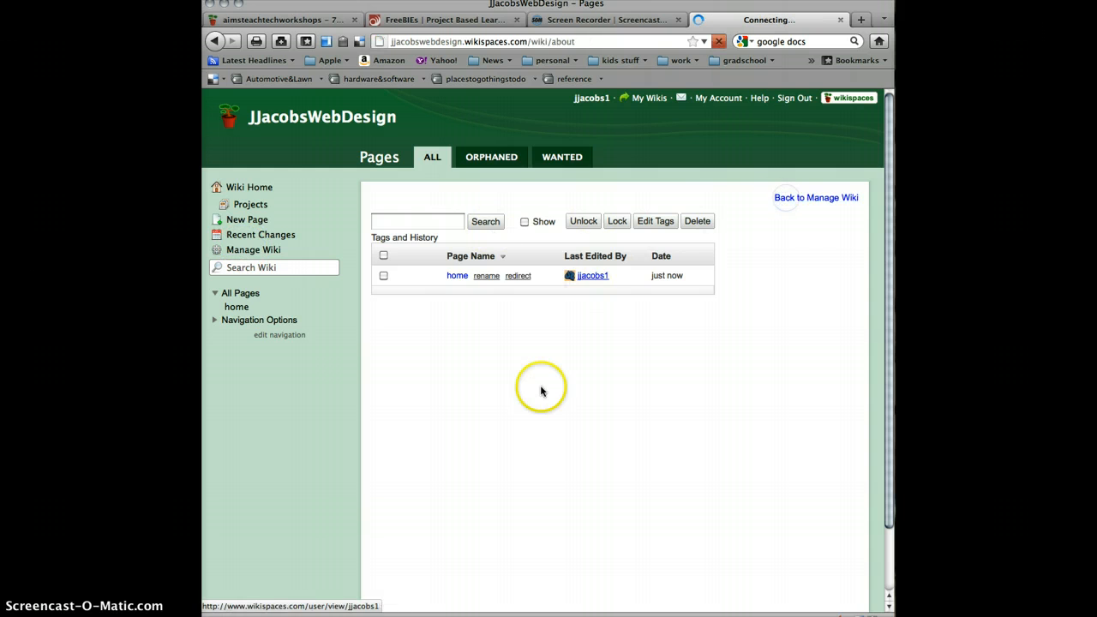
scroll(695, 368, "down", 3)
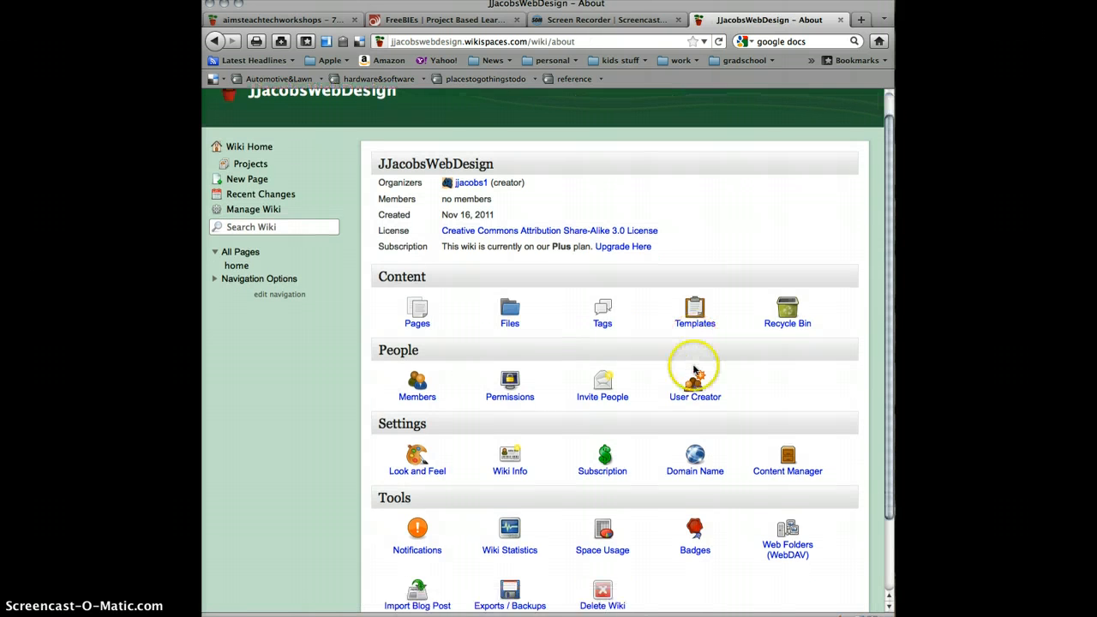
scroll(527, 324, "down", 2)
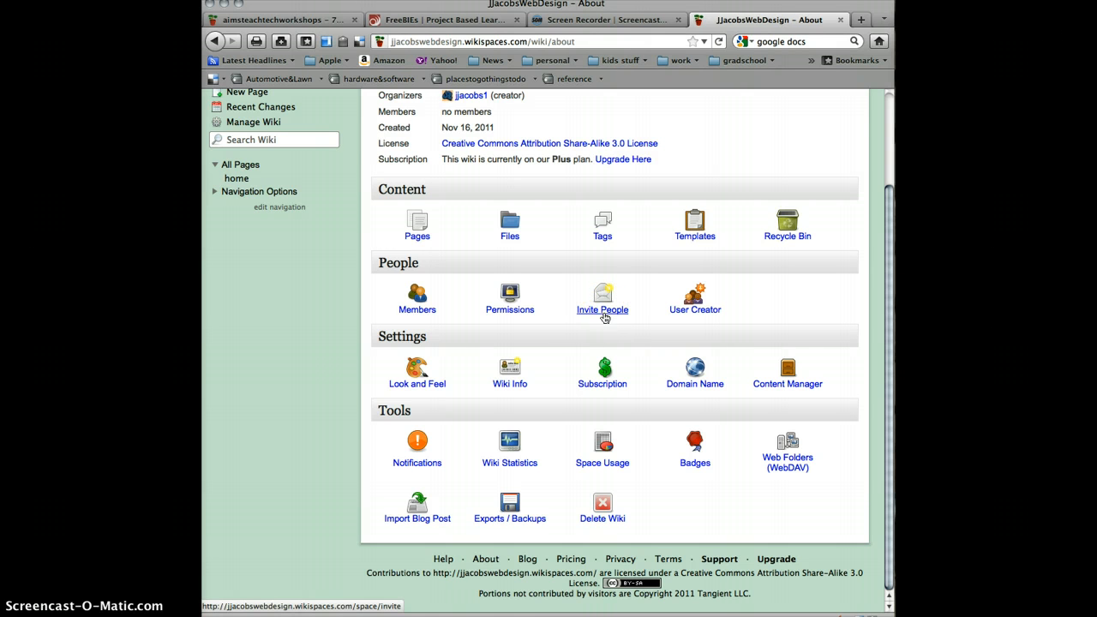
- Apply the Notebook theme in green to the wiki from the look and feel settings
left_click(416, 368)
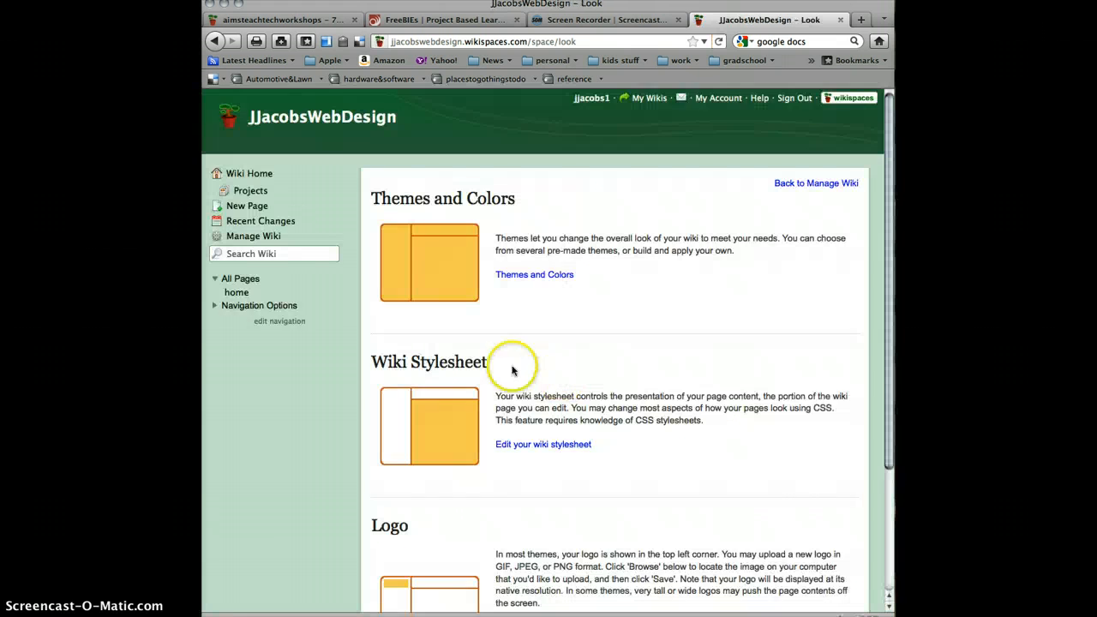
scroll(455, 311, "down", 3)
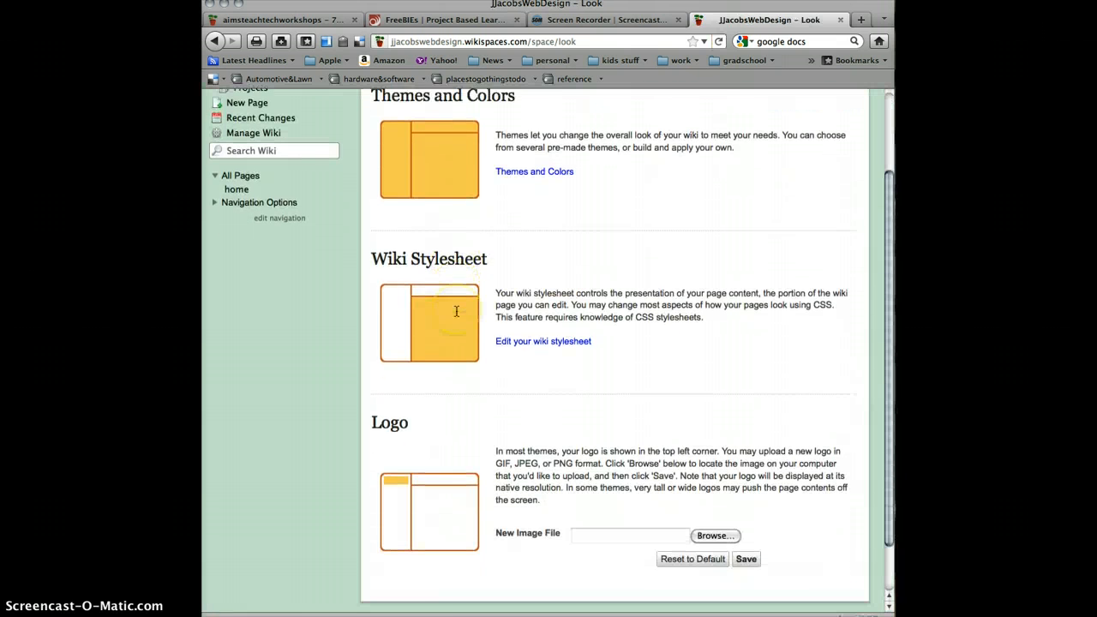
scroll(456, 311, "down", 2)
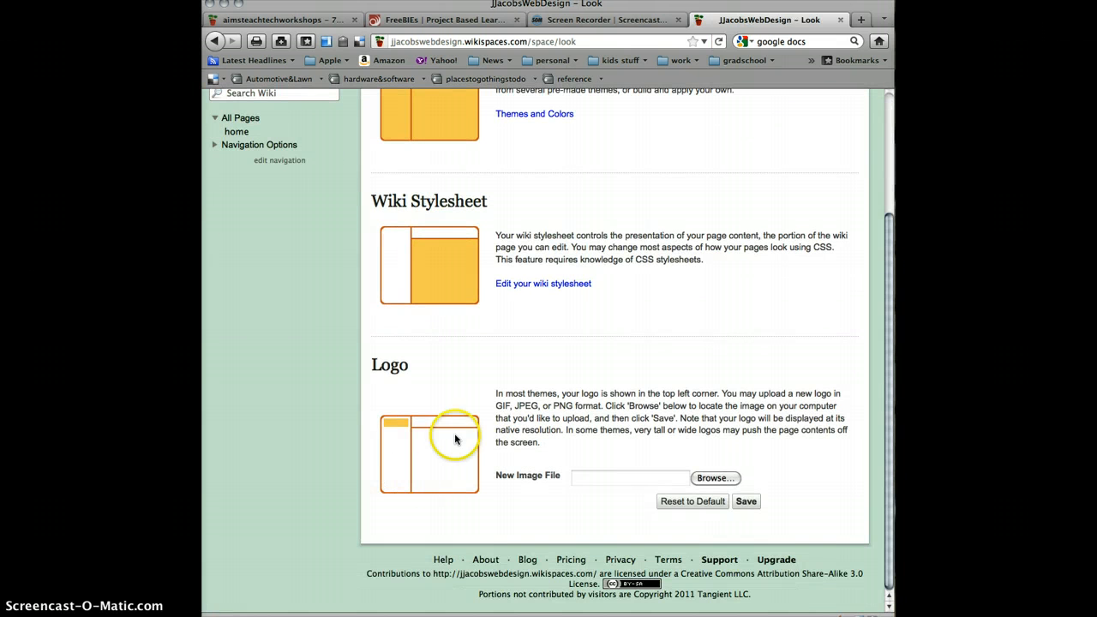
scroll(458, 472, "up", 5)
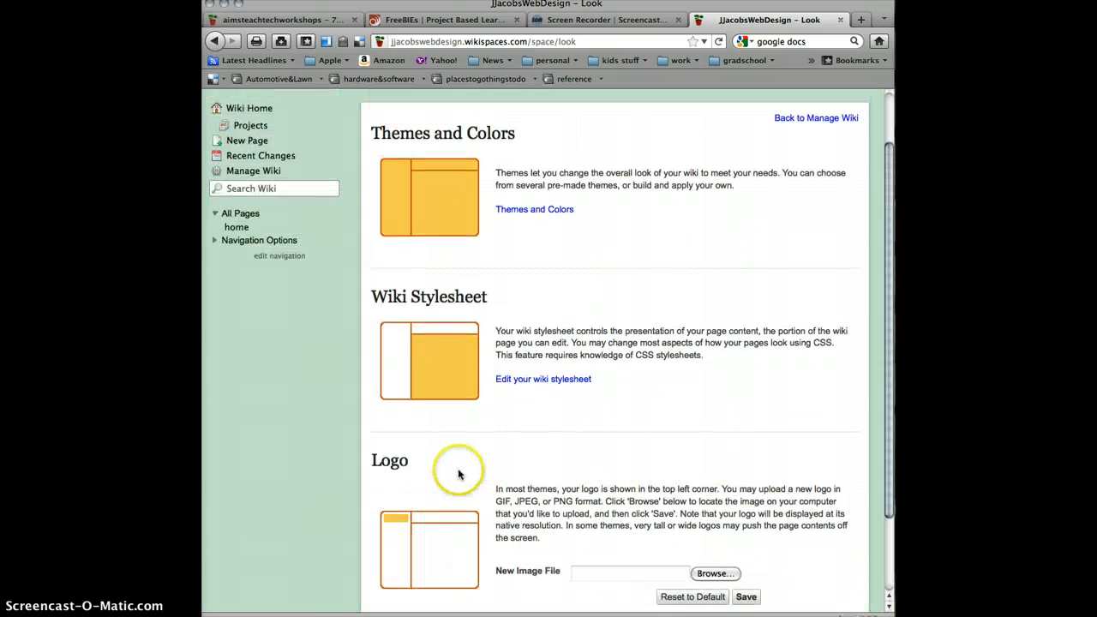
left_click(523, 274)
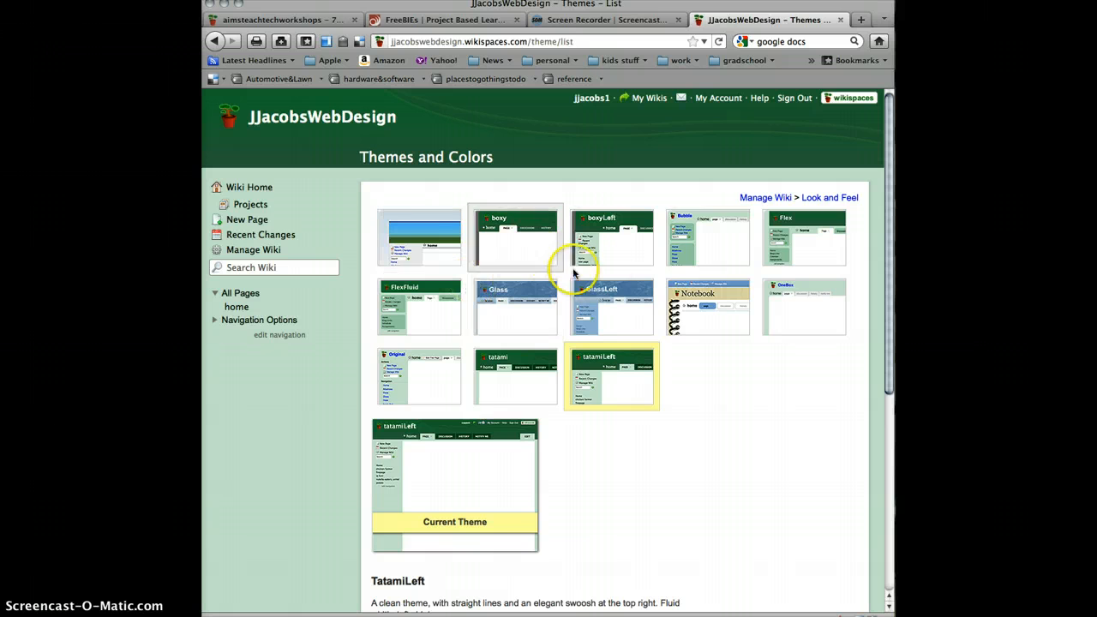
left_click(677, 306)
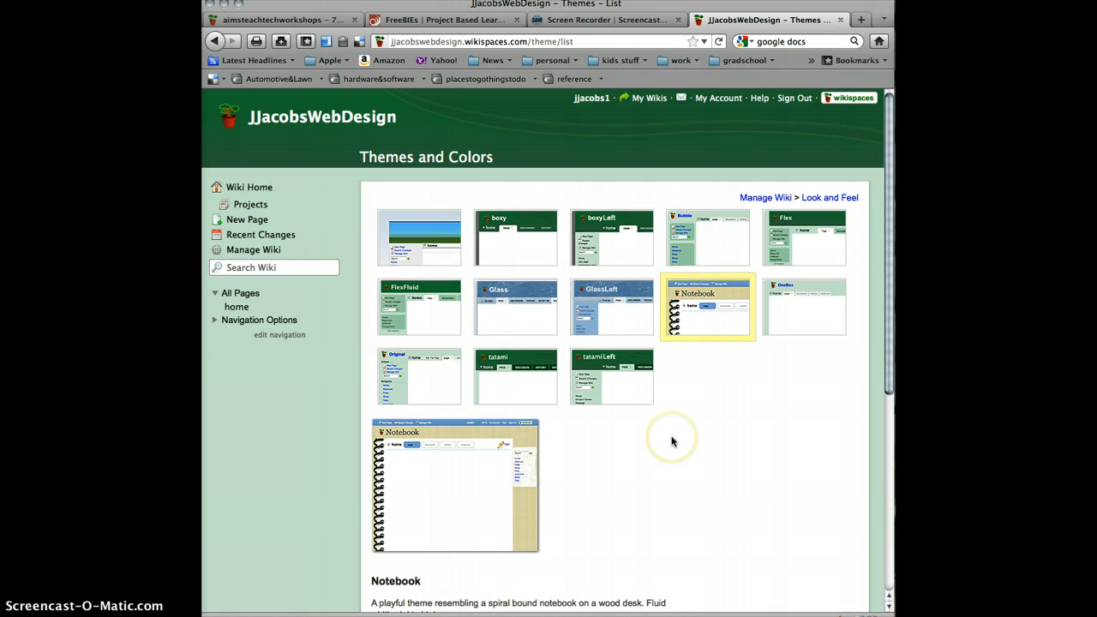
scroll(479, 489, "down", 5)
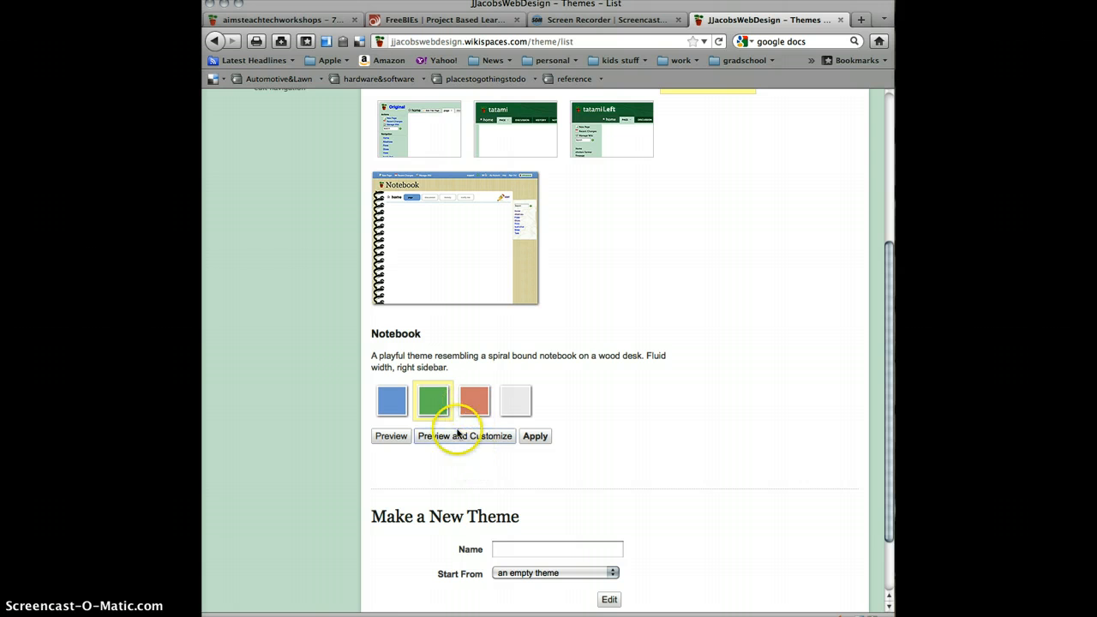
left_click(534, 436)
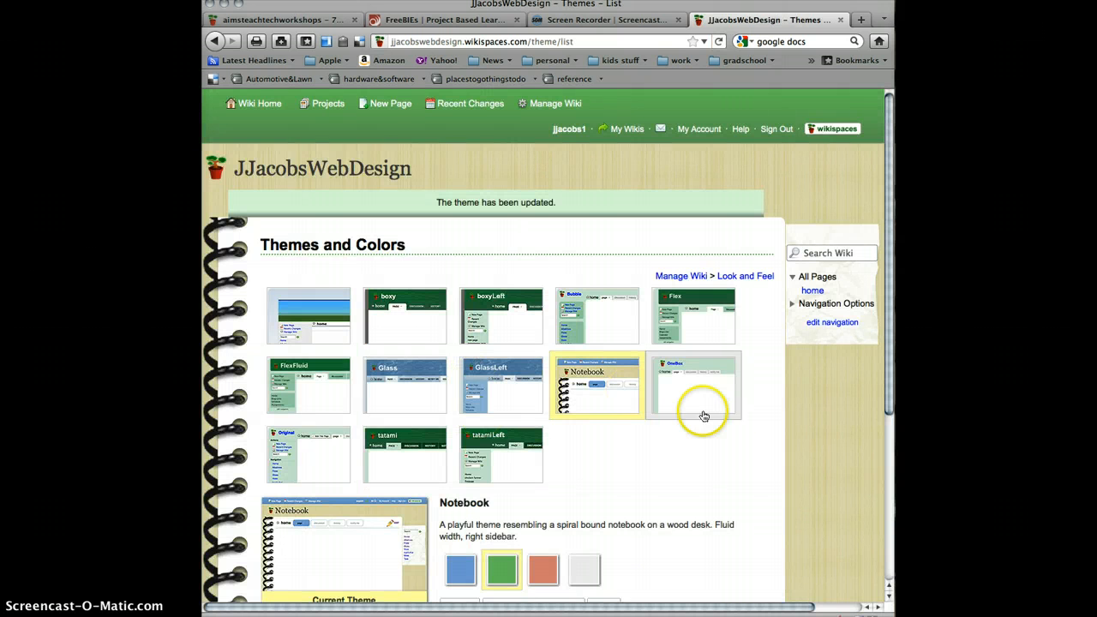
- Review the management options under the new theme and return to the wiki's home page
scroll(715, 463, "down", 2)
scroll(721, 488, "up", 2)
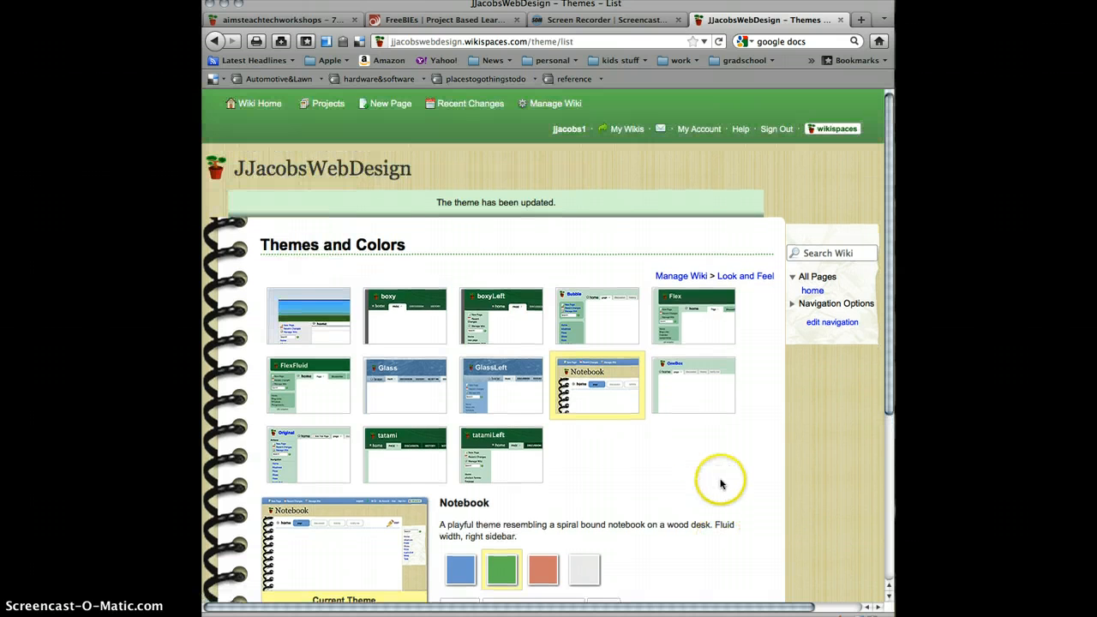
scroll(718, 485, "down", 5)
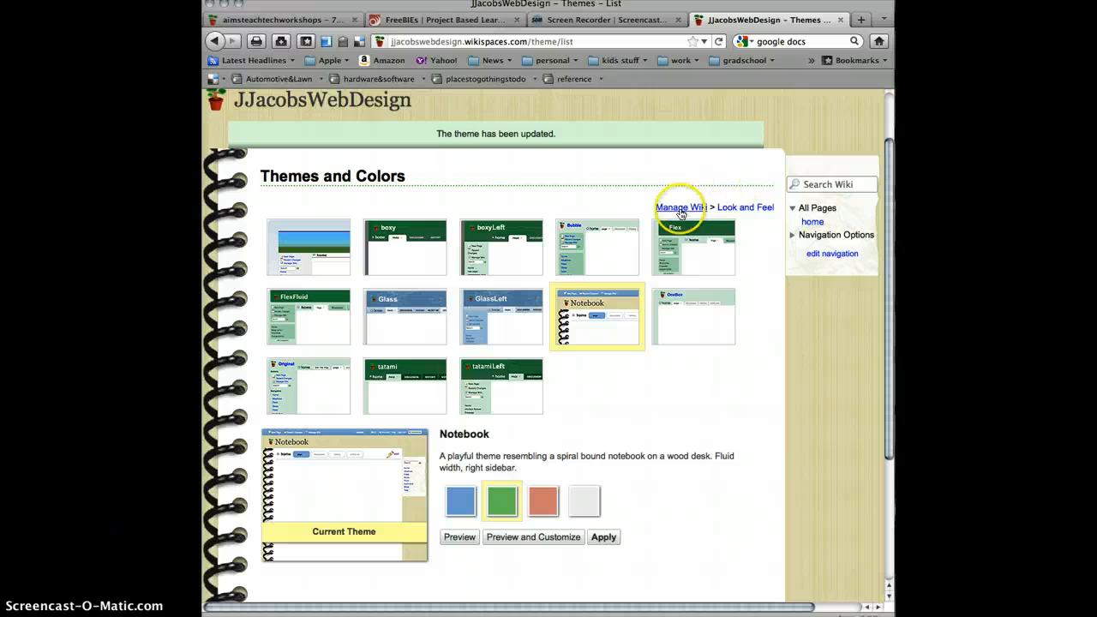
left_click(680, 206)
scroll(423, 424, "down", 4)
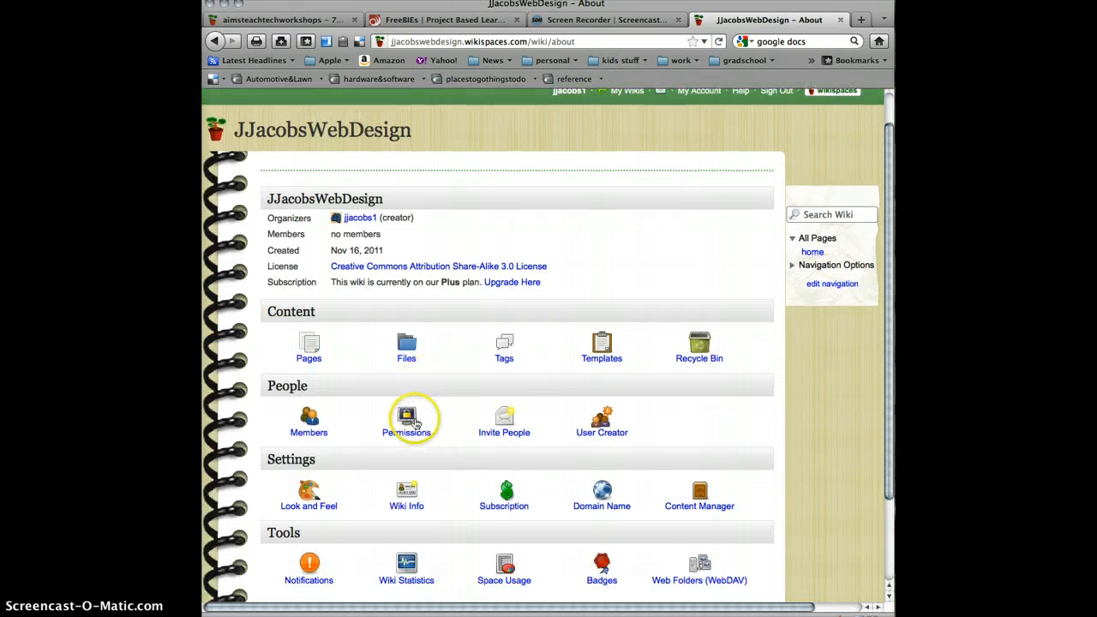
scroll(411, 424, "down", 1)
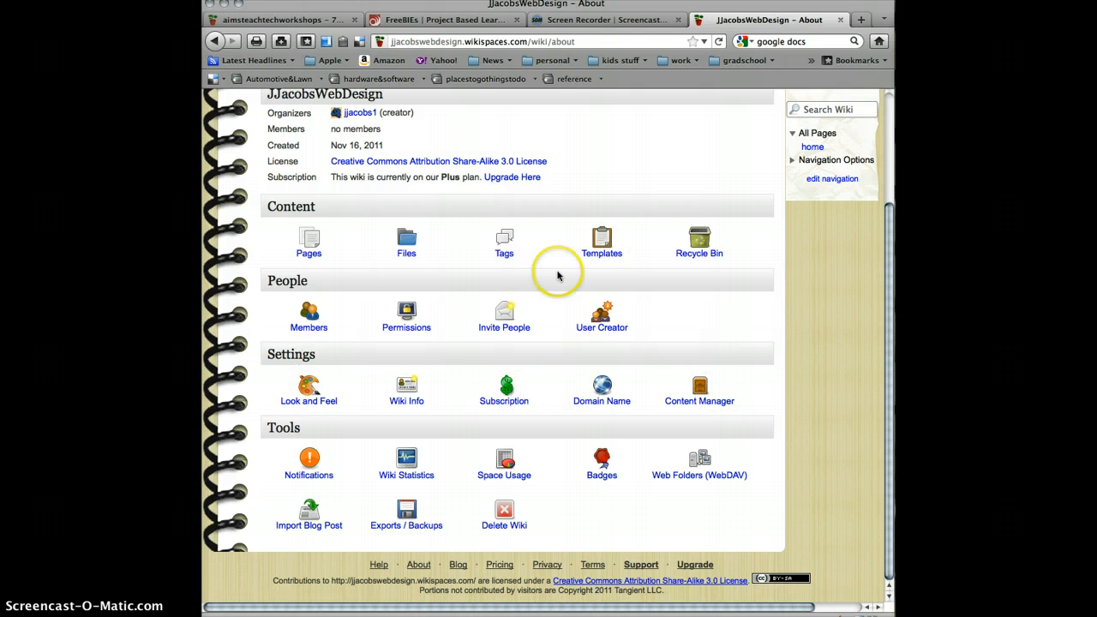
scroll(557, 275, "up", 3)
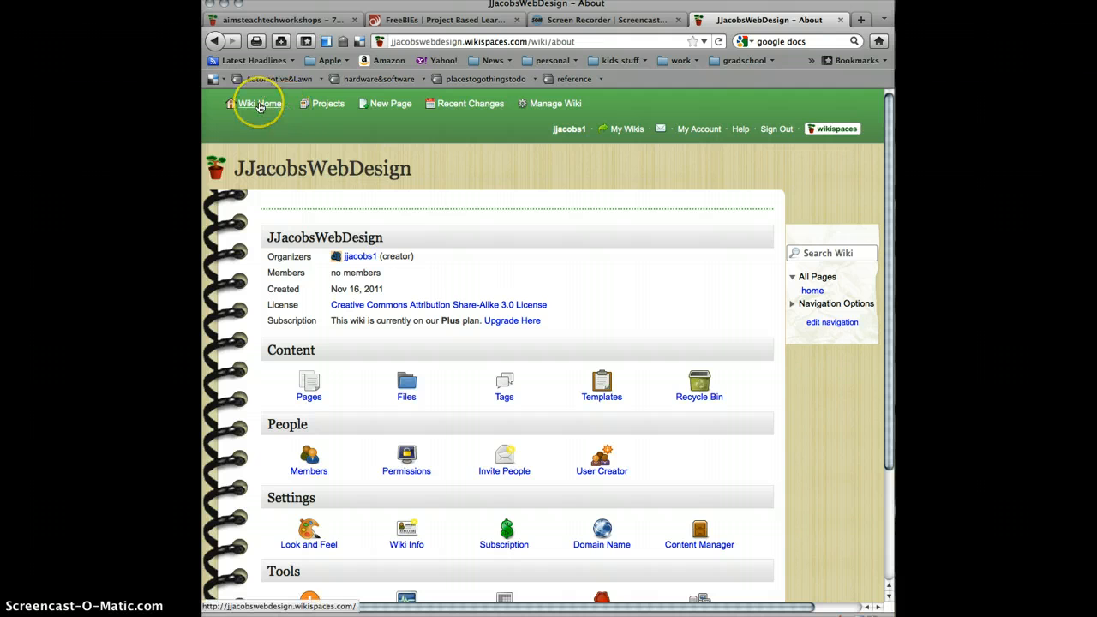
left_click(260, 106)
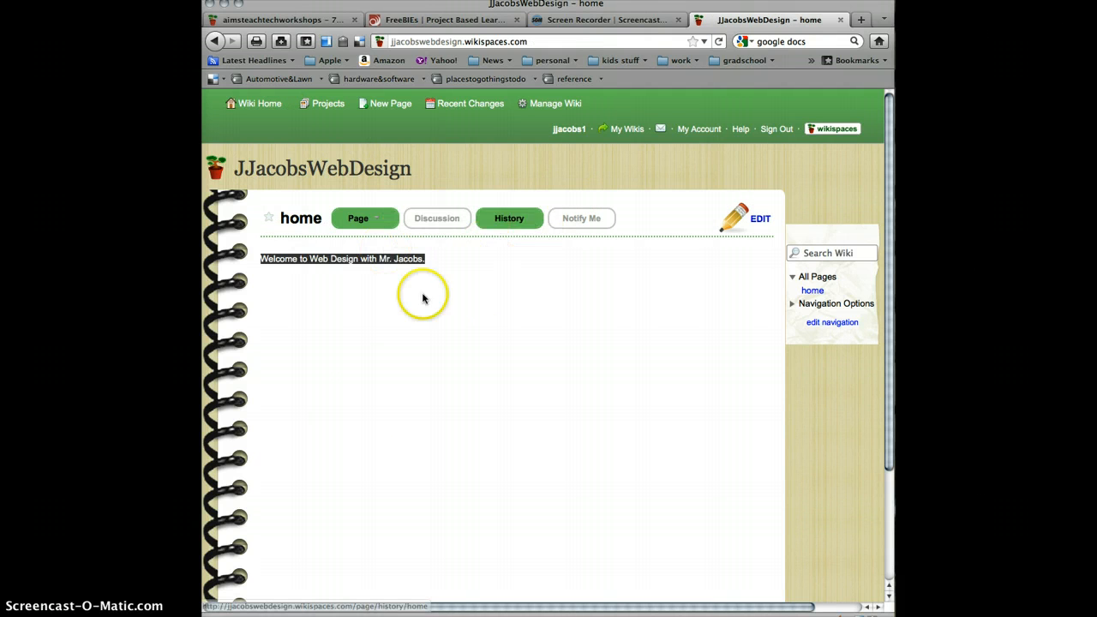
- View the home page's discussion area and return to the page content
left_click(445, 219)
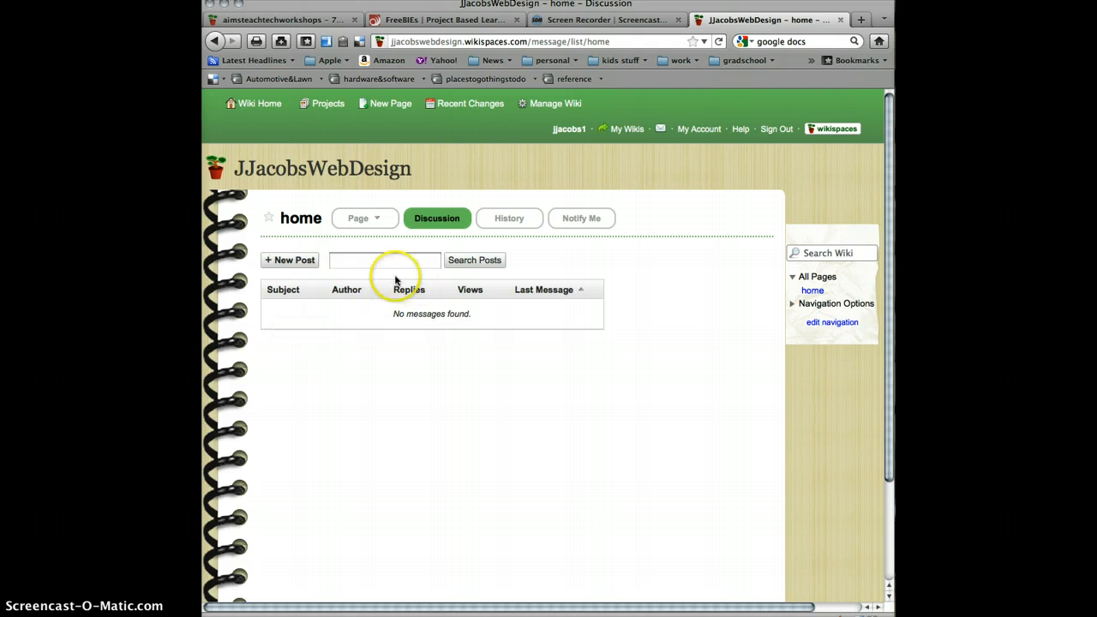
left_click(360, 219)
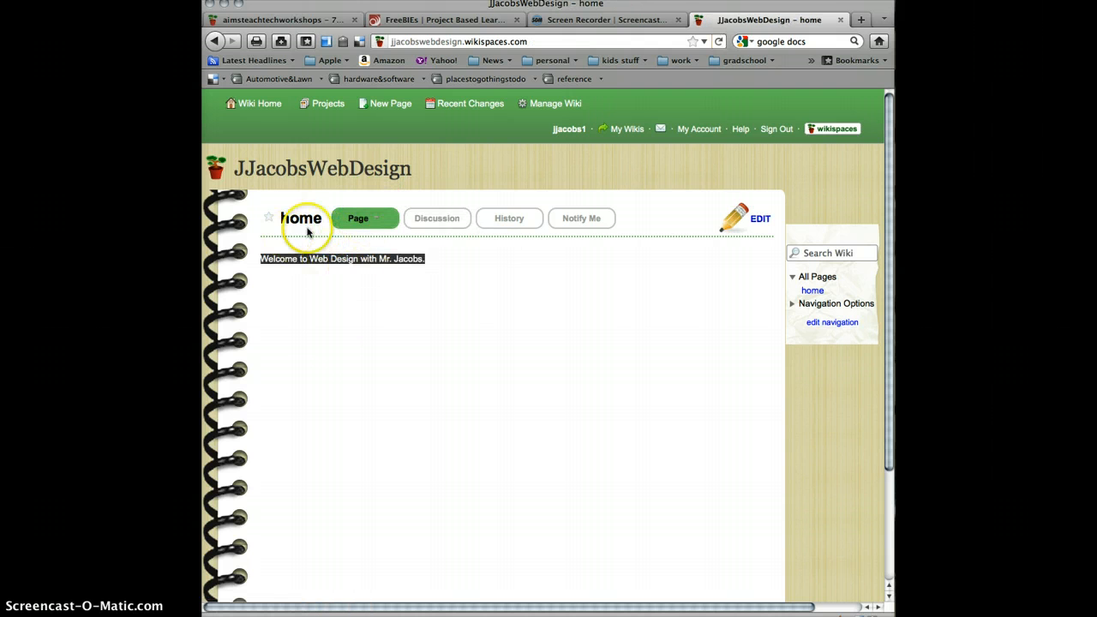
- Open the home page for editing, browse the available widget categories including video, calendar and slideshow, and leave the editor without inserting one
left_click(760, 220)
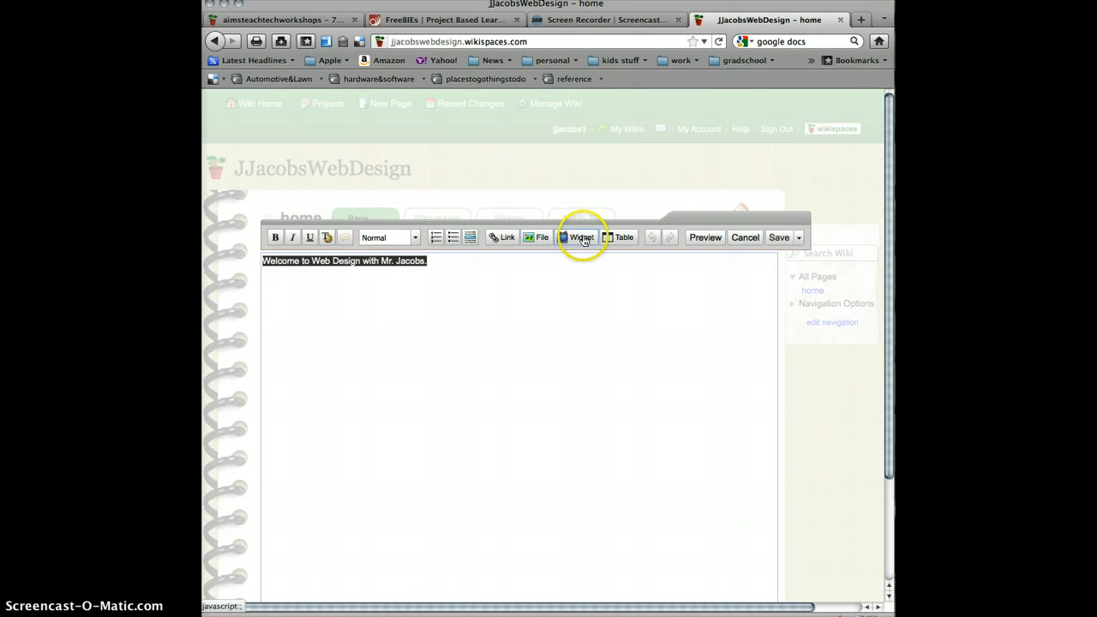
left_click(563, 242)
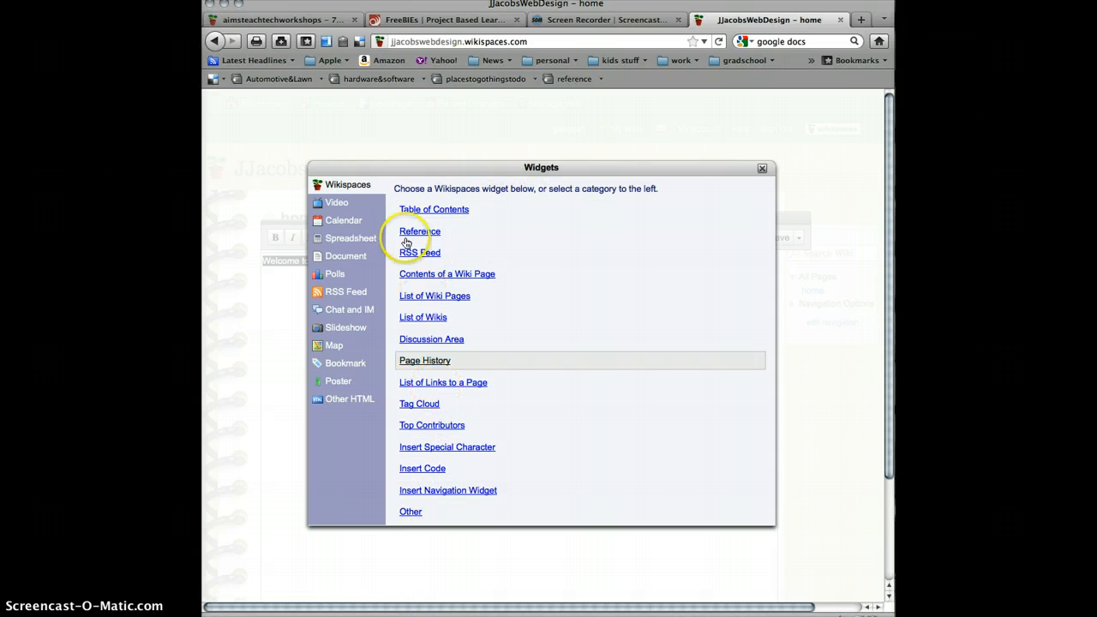
left_click(342, 203)
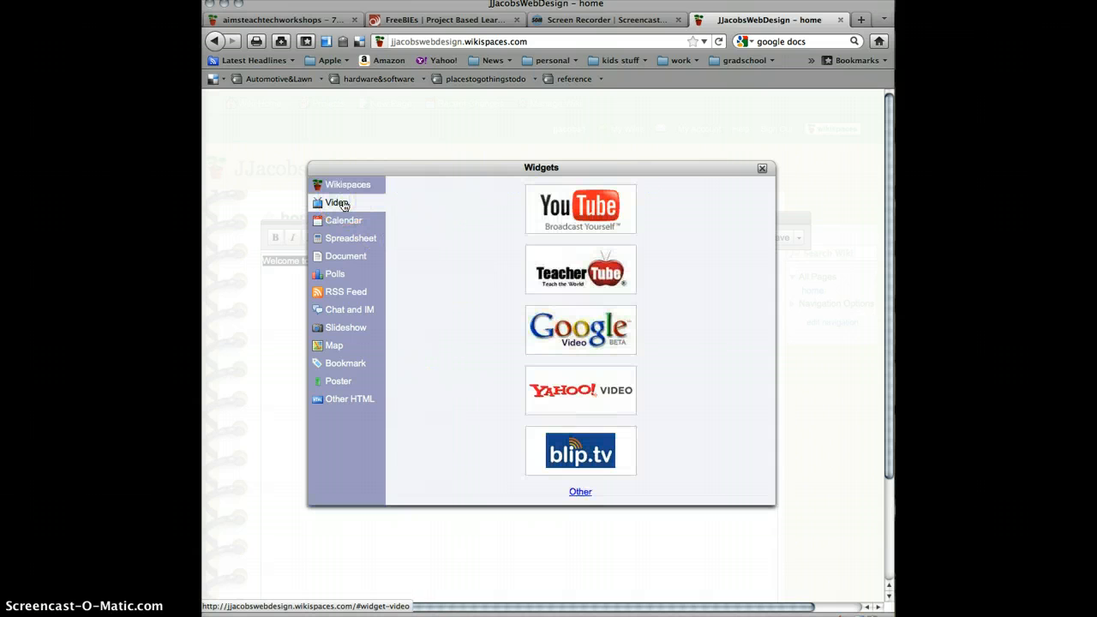
left_click(571, 220)
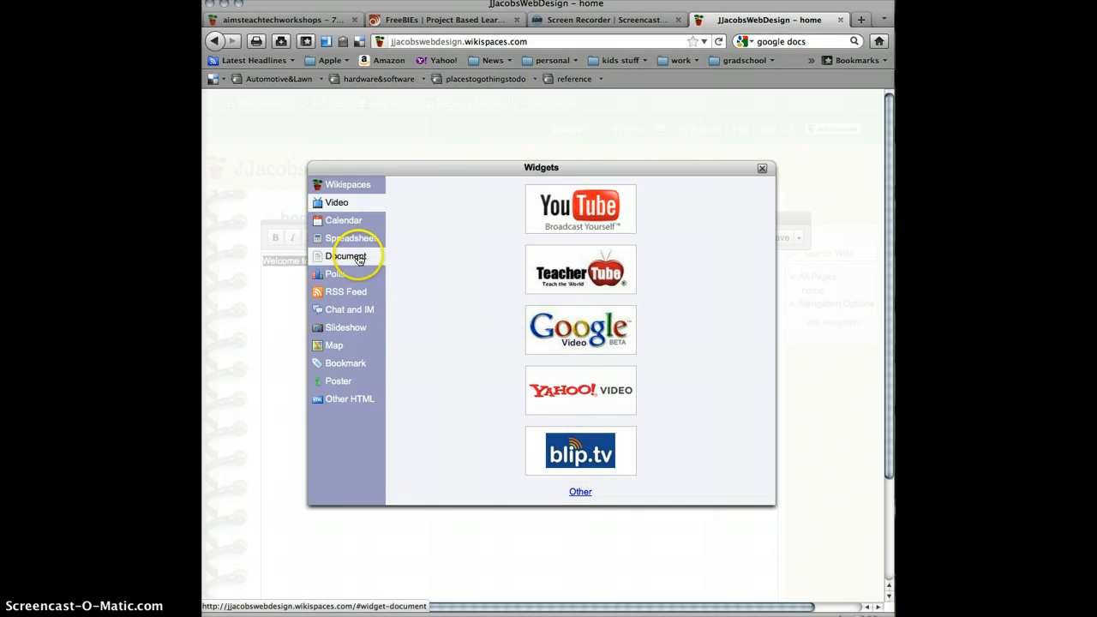
left_click(343, 221)
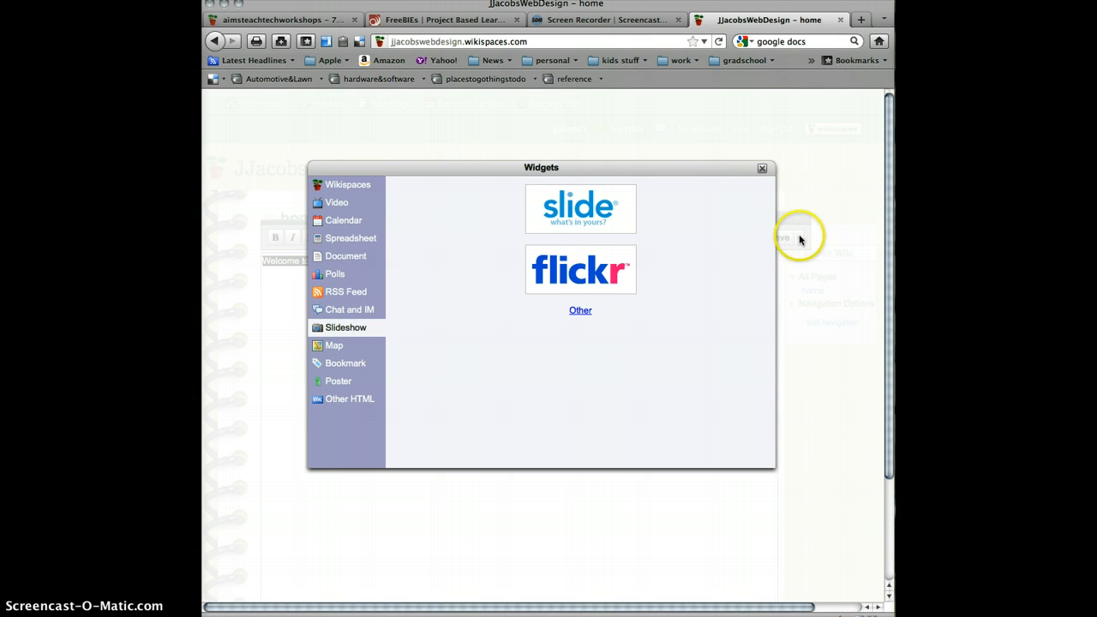
left_click(765, 169)
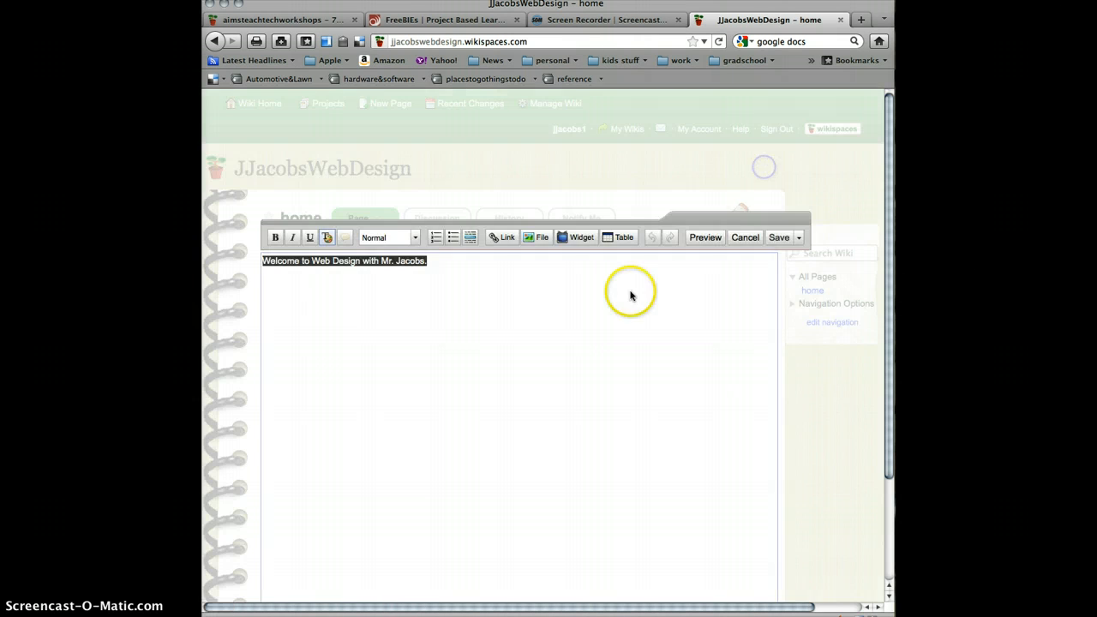
left_click(777, 238)
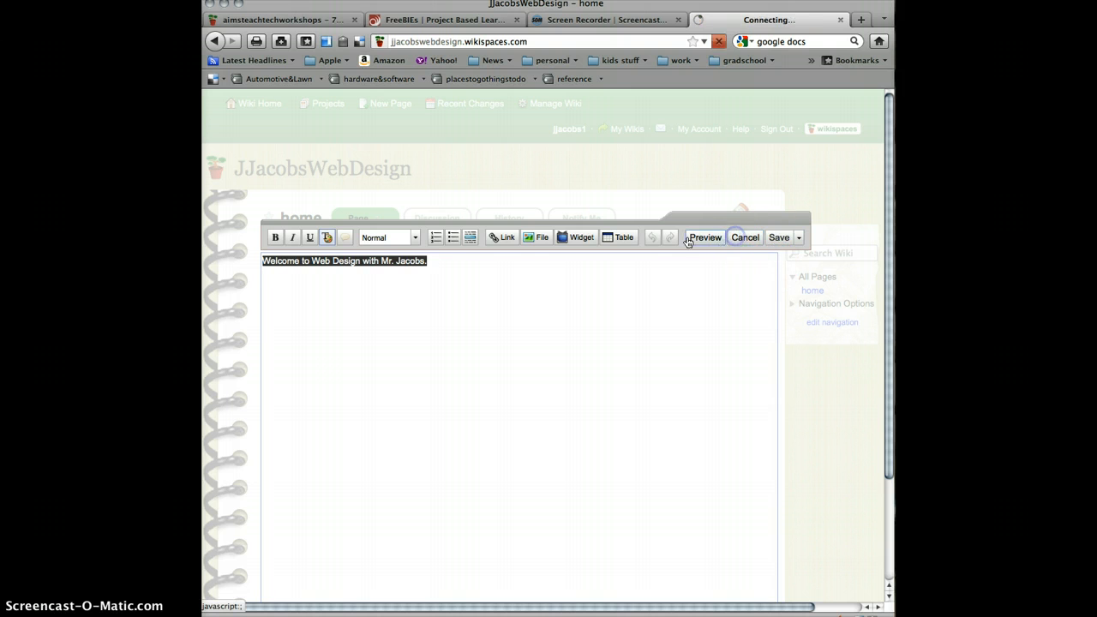